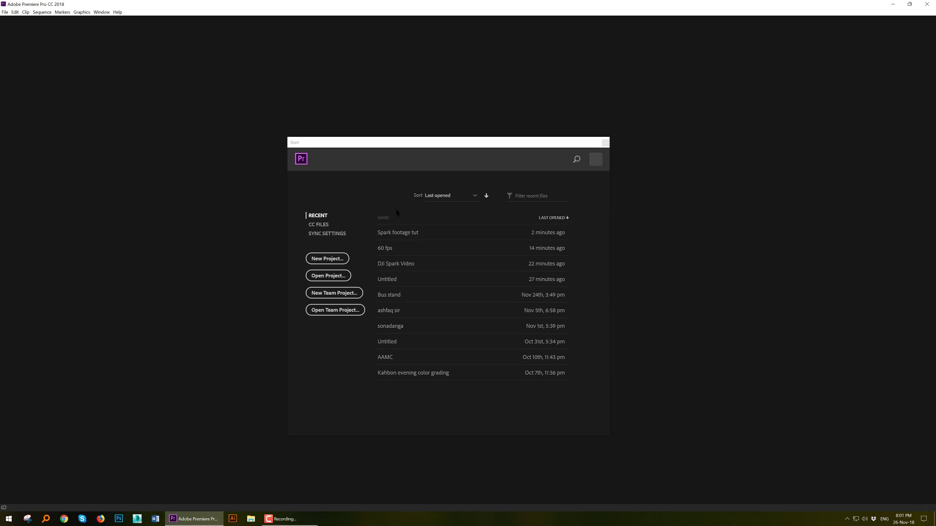
Step: Create a new project named 'Spark Tutorial' on the Desktop, then minimize Premiere
left_click(323, 259)
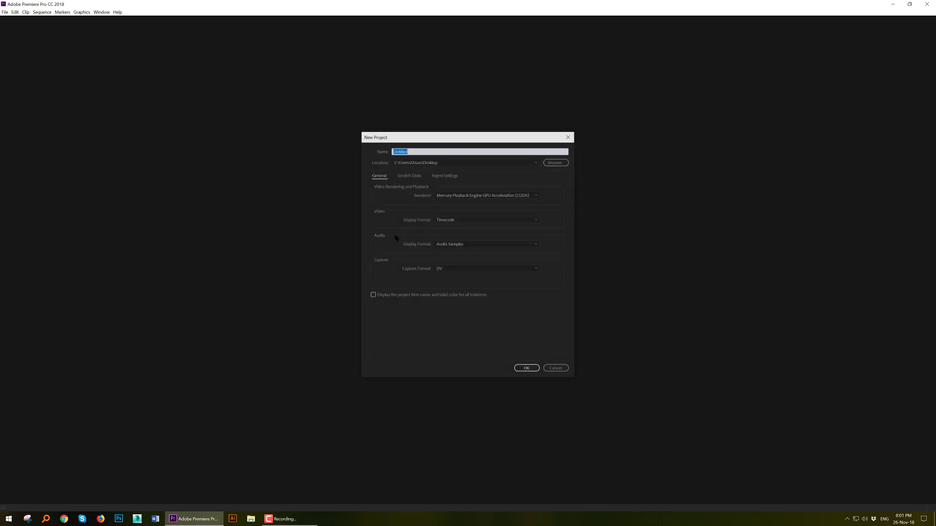
type("Spar")
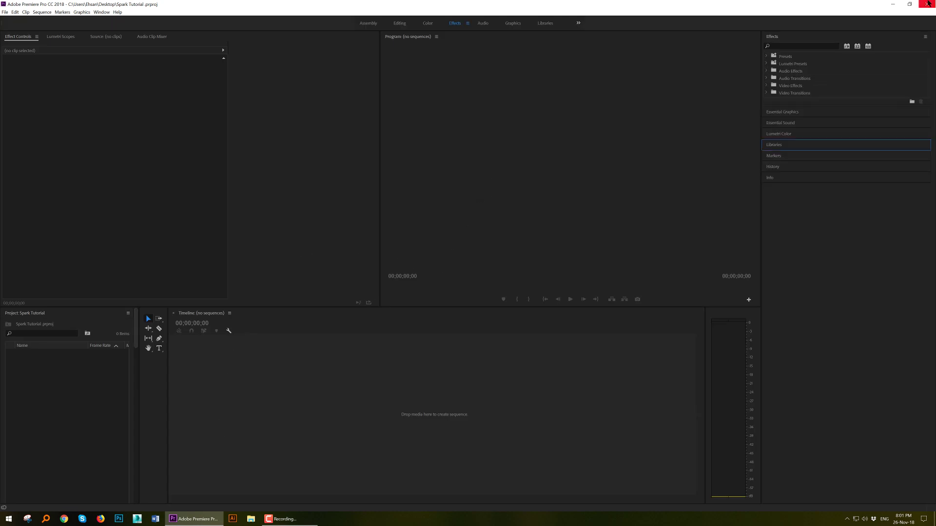
left_click(893, 4)
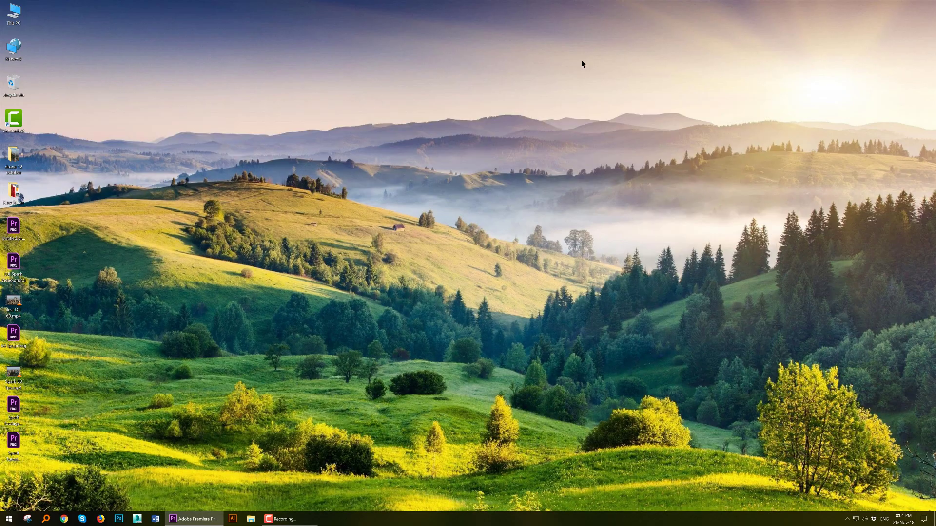
Step: Preview DJI_0789.MP4 from the drone 12 october folder in VLC, then drag it onto Premiere's timeline
double_click(15, 158)
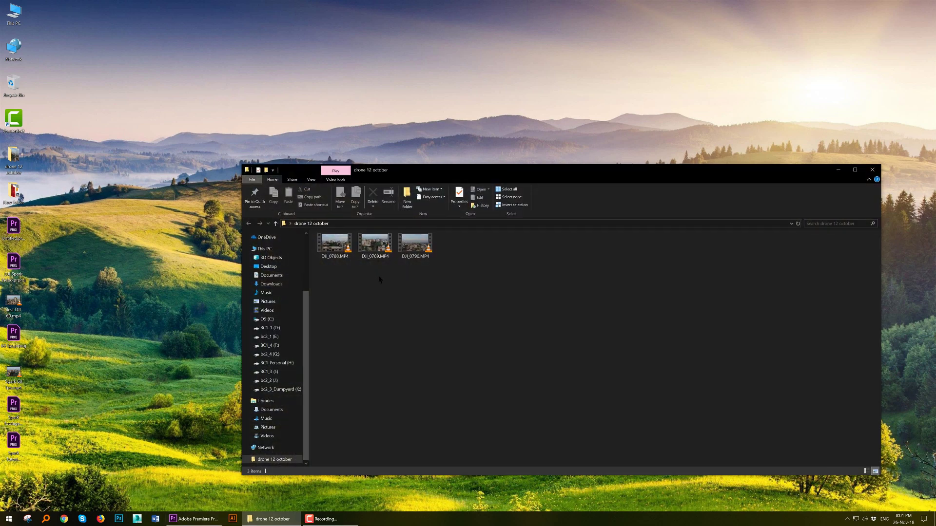
double_click(374, 246)
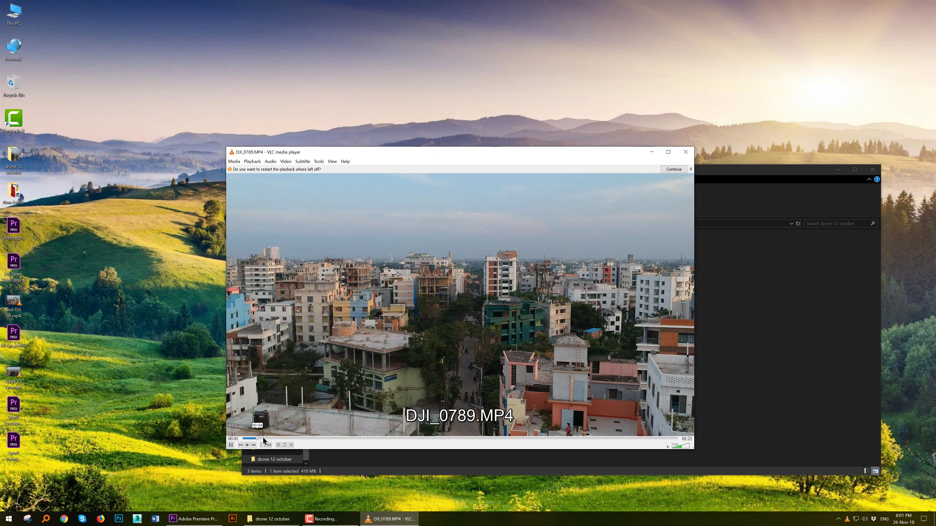
left_click_drag(262, 438, 458, 438)
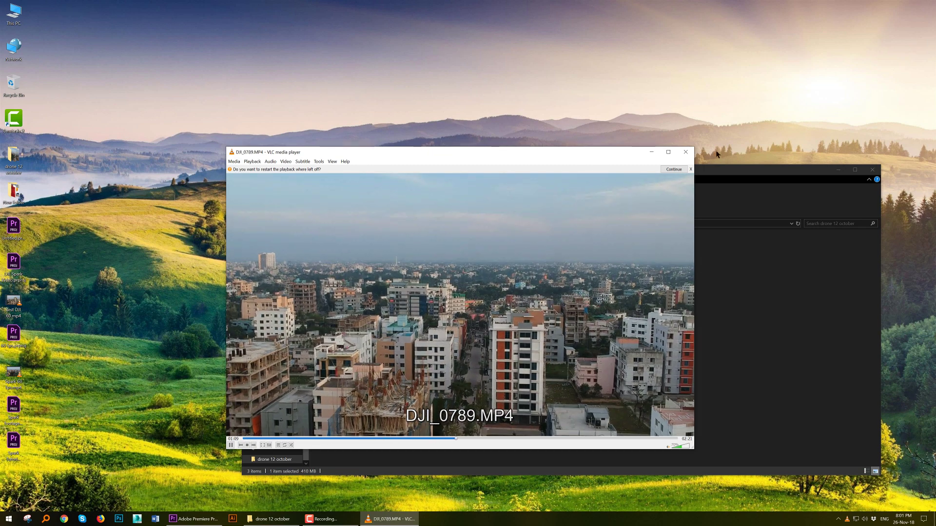
left_click(686, 152)
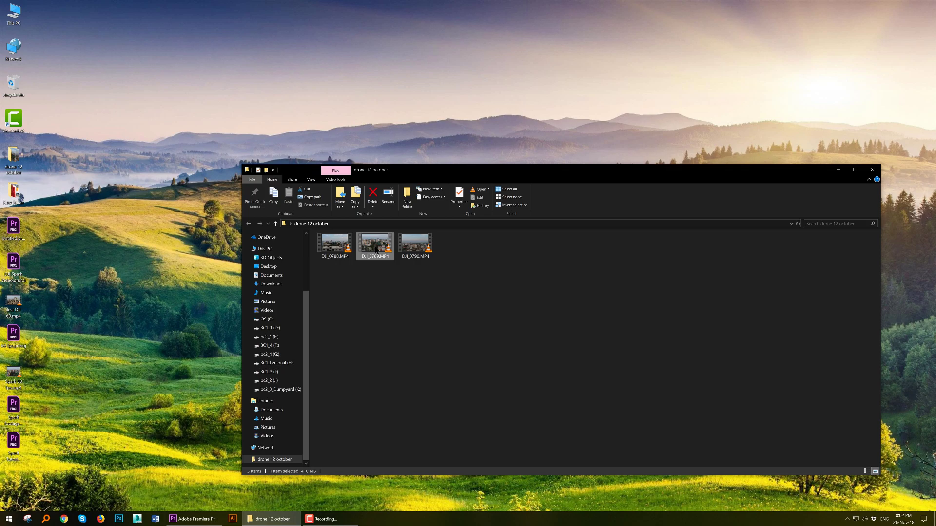
mouse_move(274, 402)
left_mouse_down()
mouse_move(195, 512)
mouse_move(253, 452)
mouse_move(269, 392)
left_mouse_up()
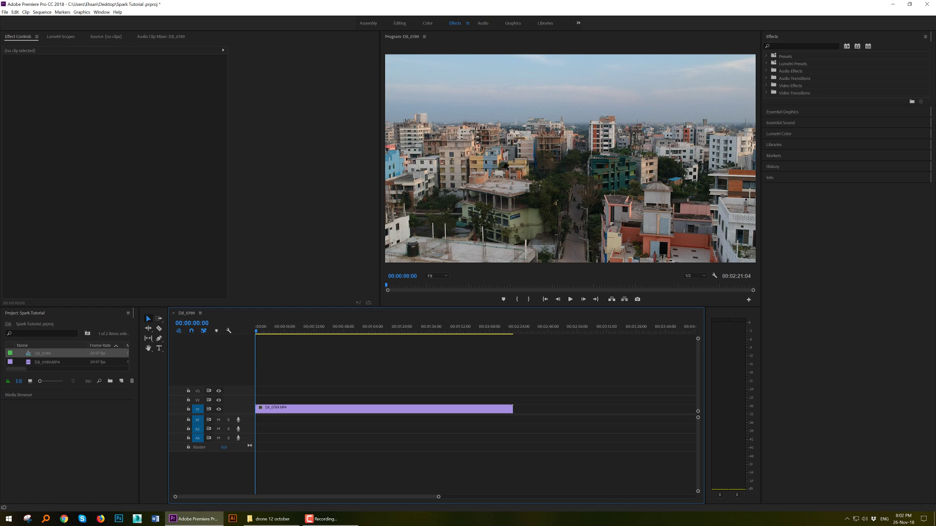
Step: Razor-cut the DJI_0789 clip at 00:00:54:28 and delete the part after the cut
left_click_drag(261, 330, 356, 325)
left_click(159, 328)
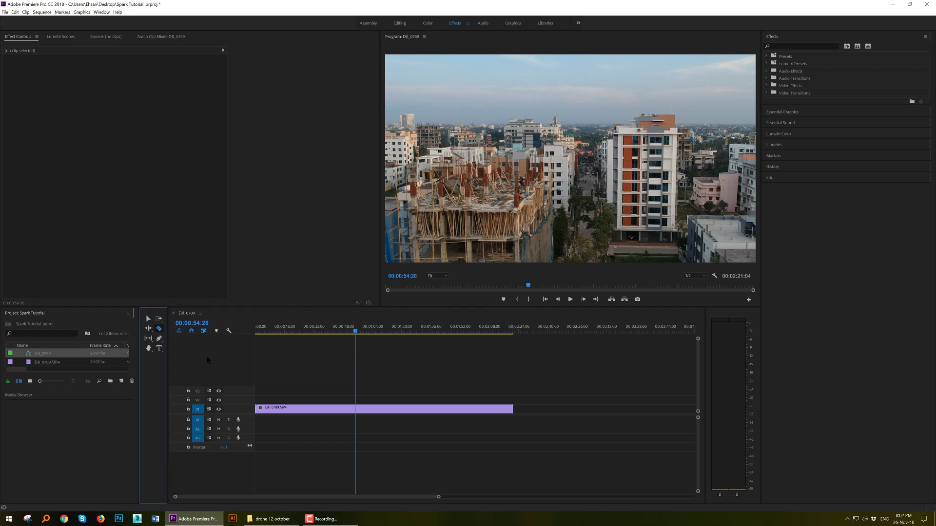
left_click(357, 411)
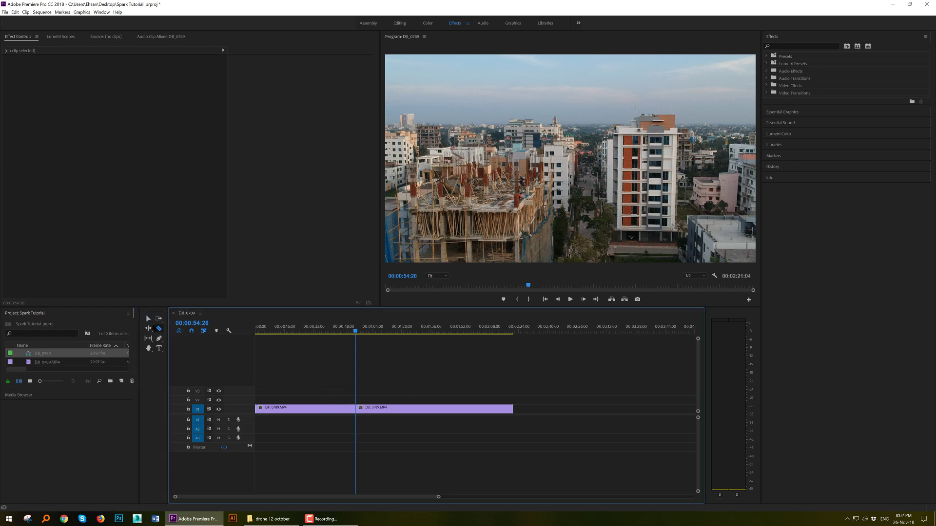
left_click(148, 318)
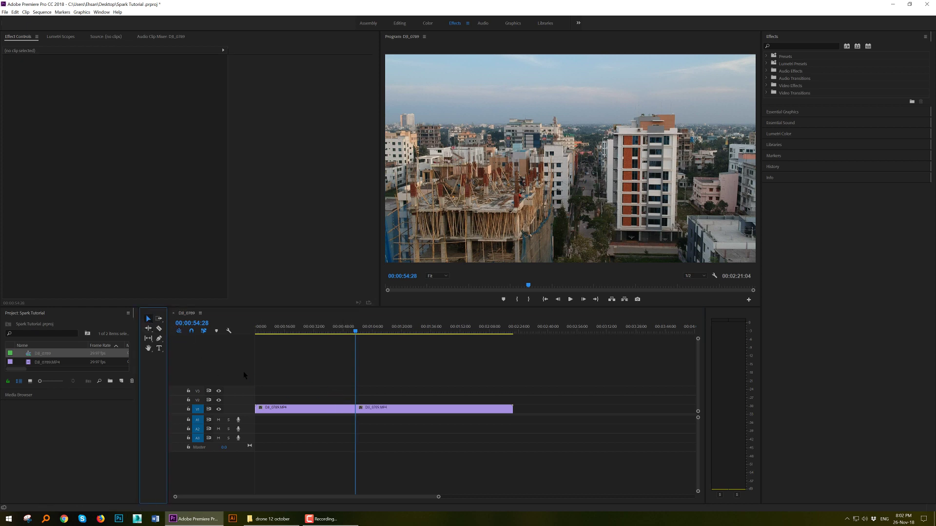
left_click(380, 413)
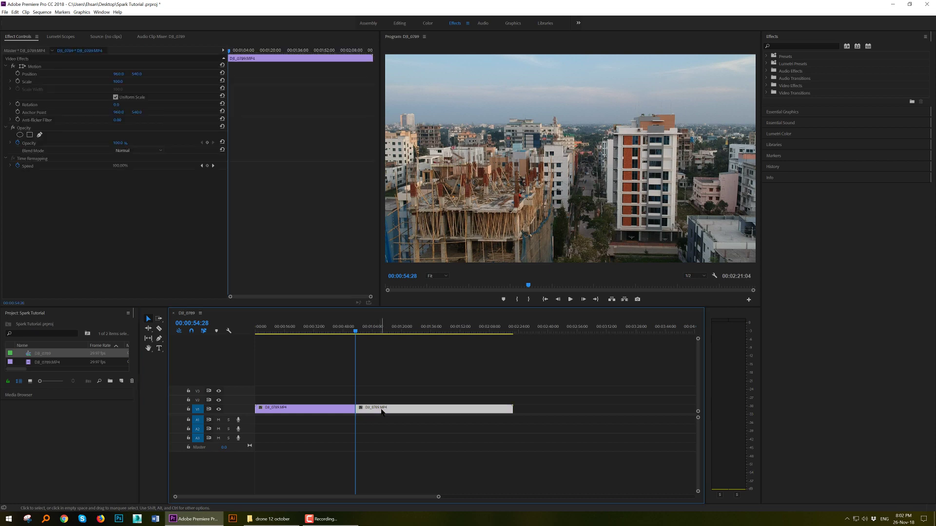
key("Delete")
left_click_drag(355, 333, 315, 335)
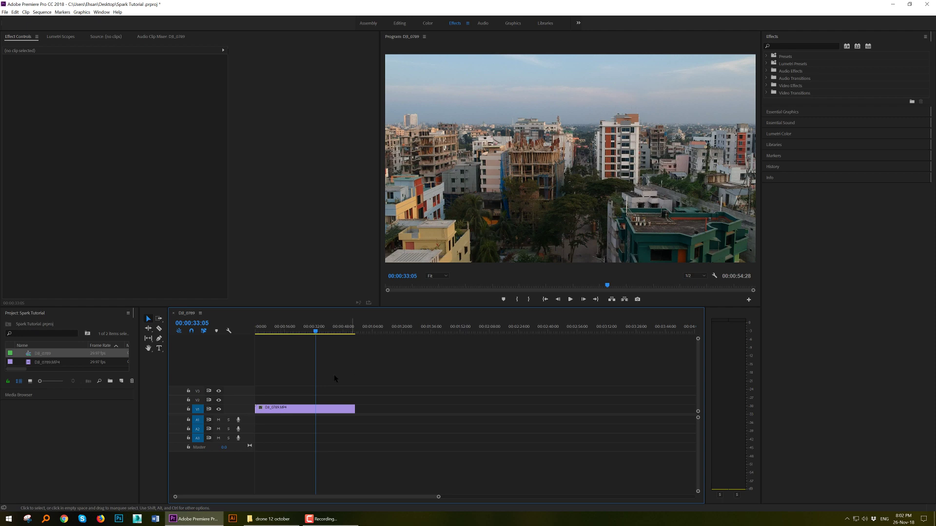
Step: Change the DJI_0789 sequence settings to Custom editing mode with a 60.00 frames/second timebase
left_click(277, 410)
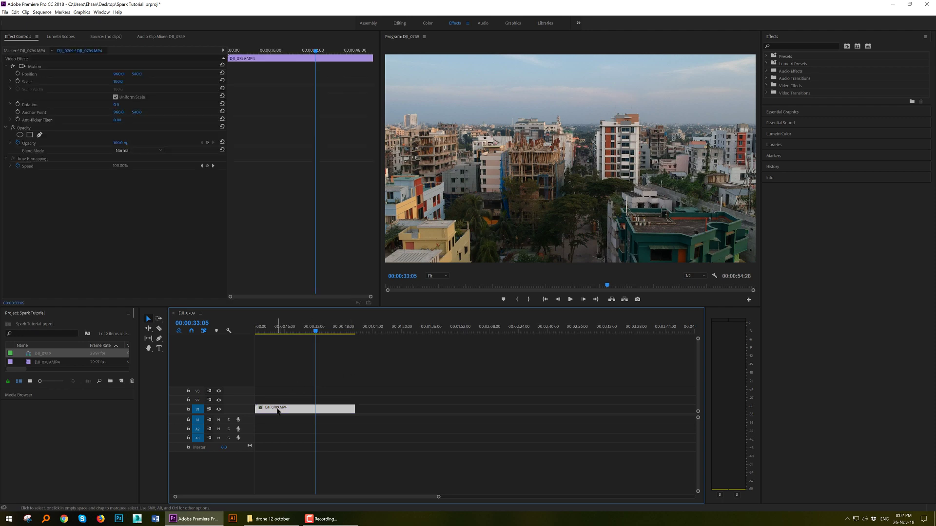
left_click(42, 12)
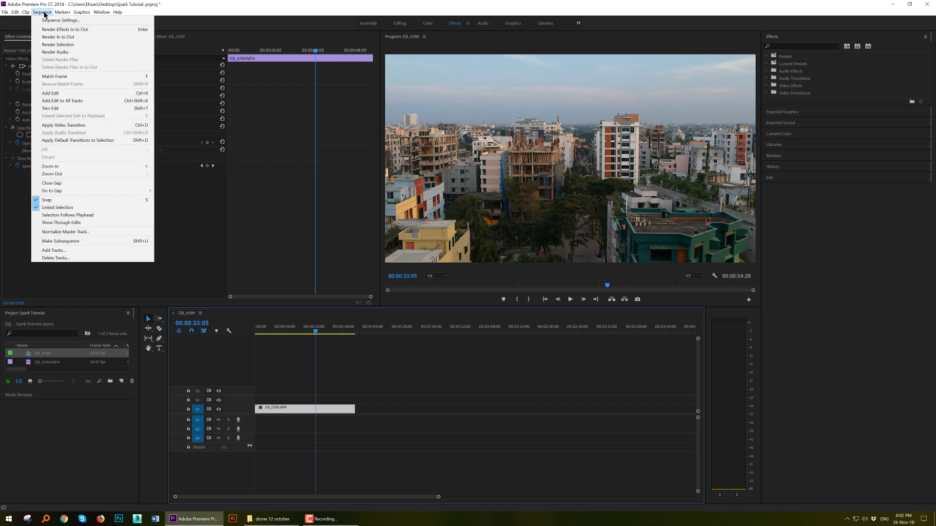
left_click(55, 20)
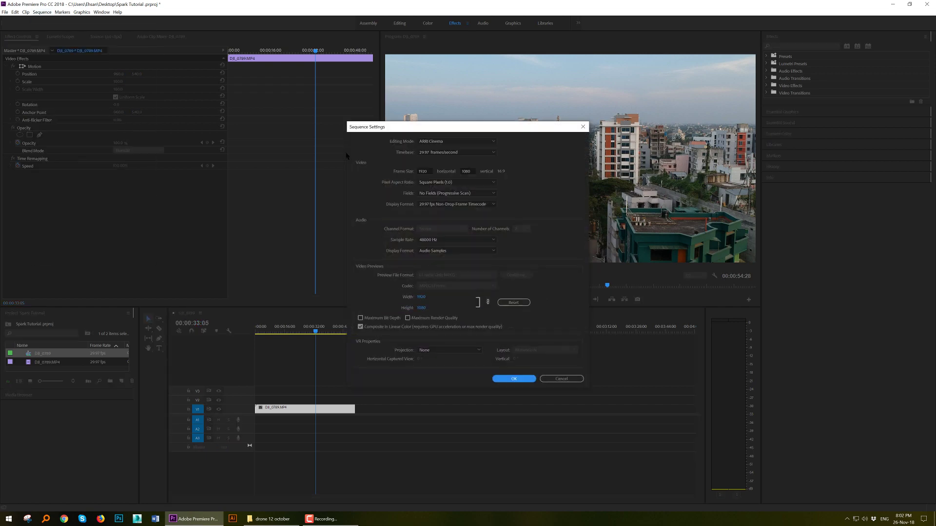
left_click(439, 142)
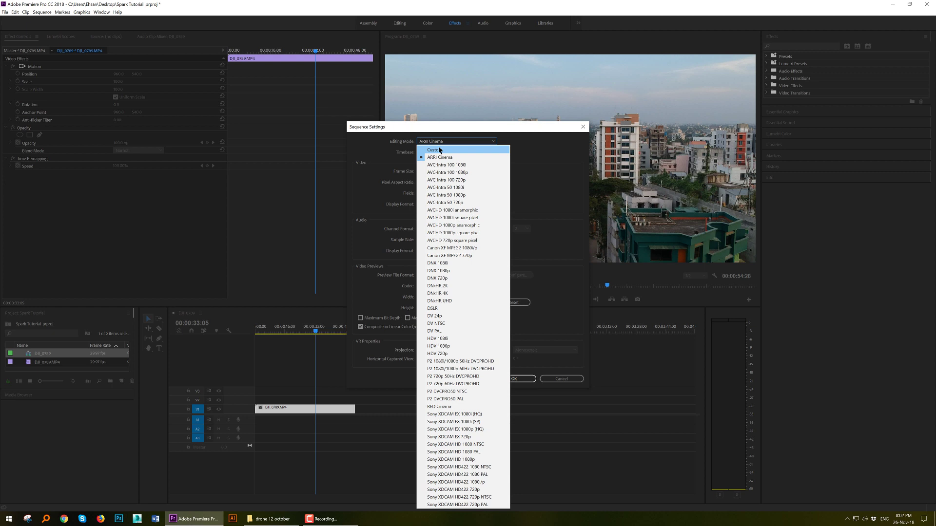
left_click(435, 149)
left_click(427, 153)
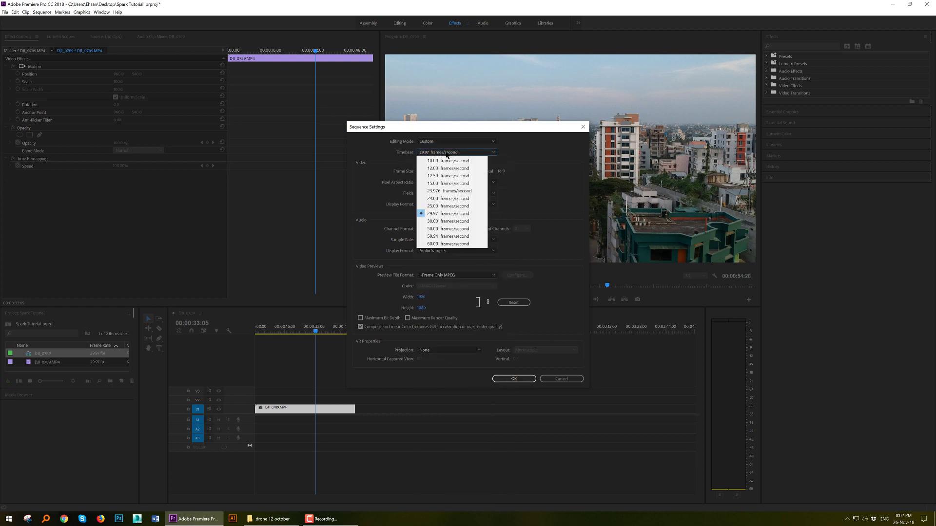
left_click(445, 244)
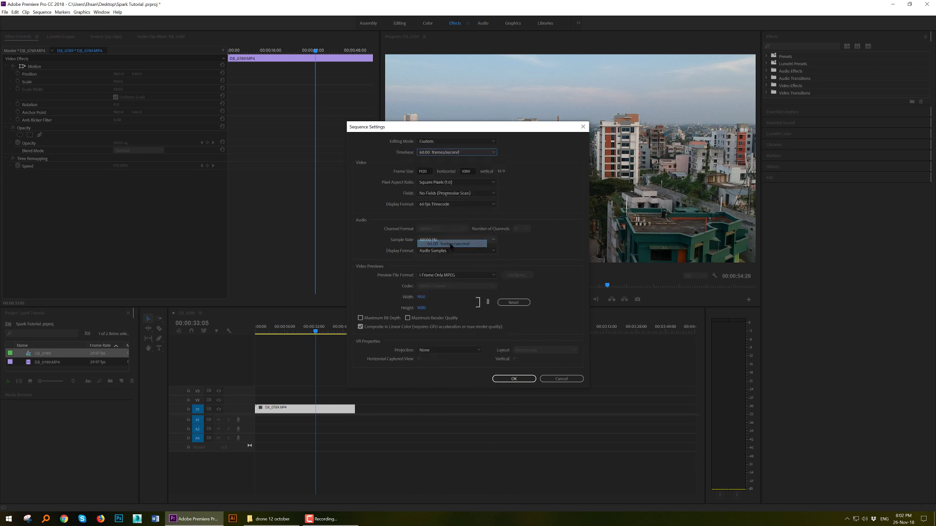
left_click(512, 378)
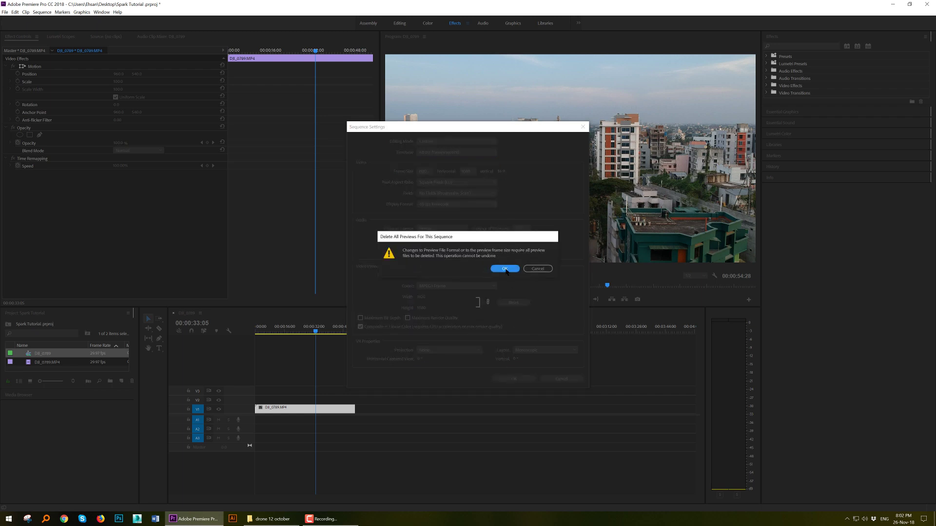
left_click(505, 272)
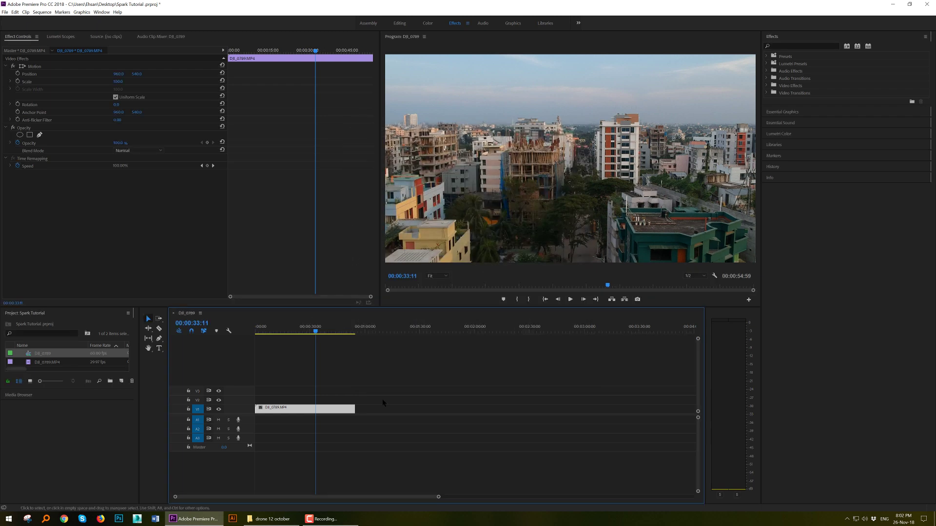
Step: Set the DJI_0789 timeline clip's Time Interpolation to Optical Flow
left_click_drag(316, 331, 314, 332)
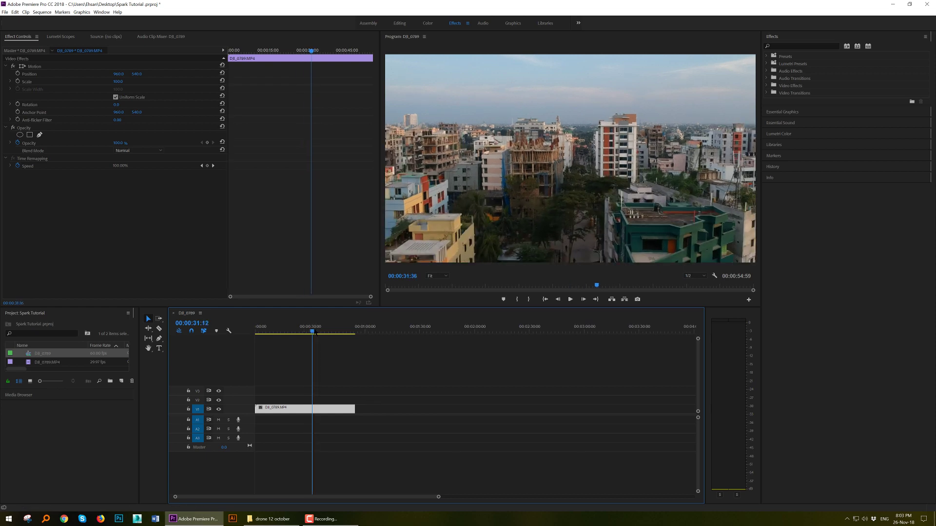
right_click(284, 411)
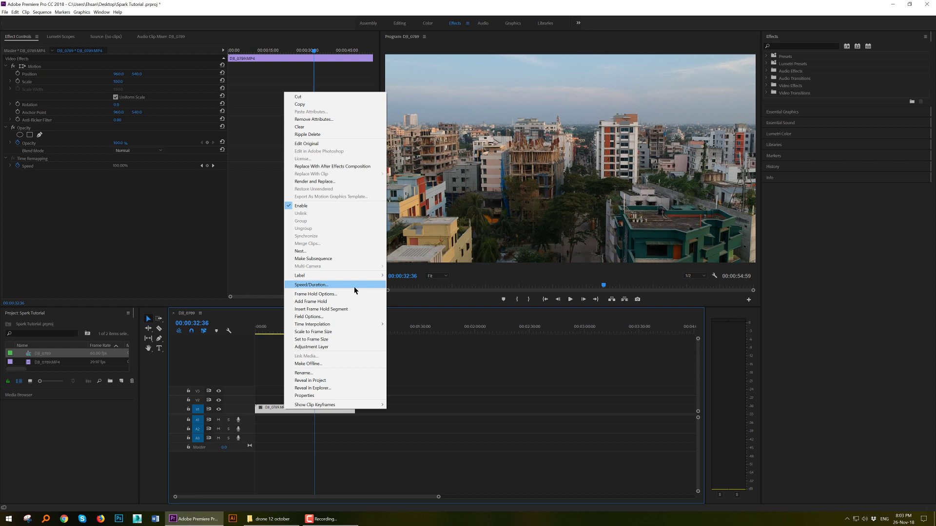
mouse_move(369, 324)
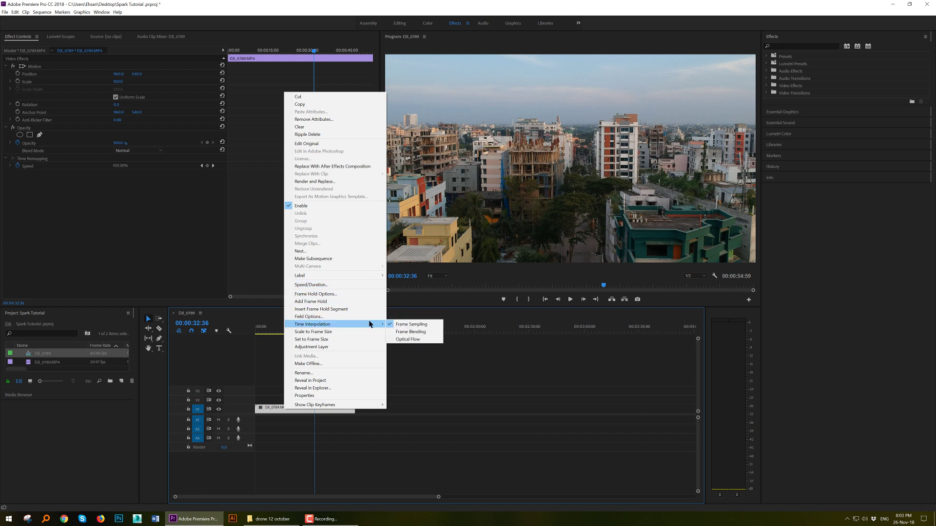
left_click(419, 340)
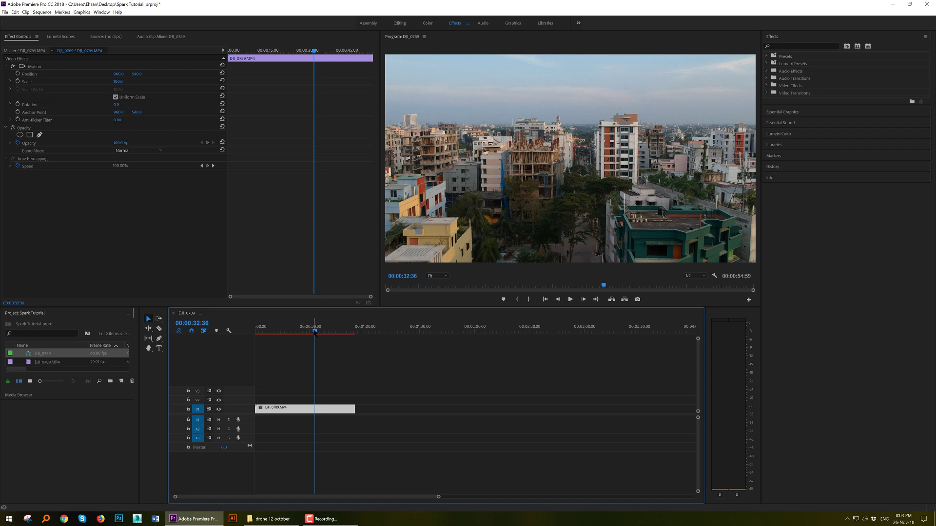
mouse_move(314, 331)
left_mouse_down()
mouse_move(274, 333)
mouse_move(336, 339)
mouse_move(286, 338)
mouse_move(311, 337)
left_mouse_up()
Step: Drag DJI_0790.MP4 from the folder into the timeline and place it on V1 right after DJI_0789
left_click(271, 519)
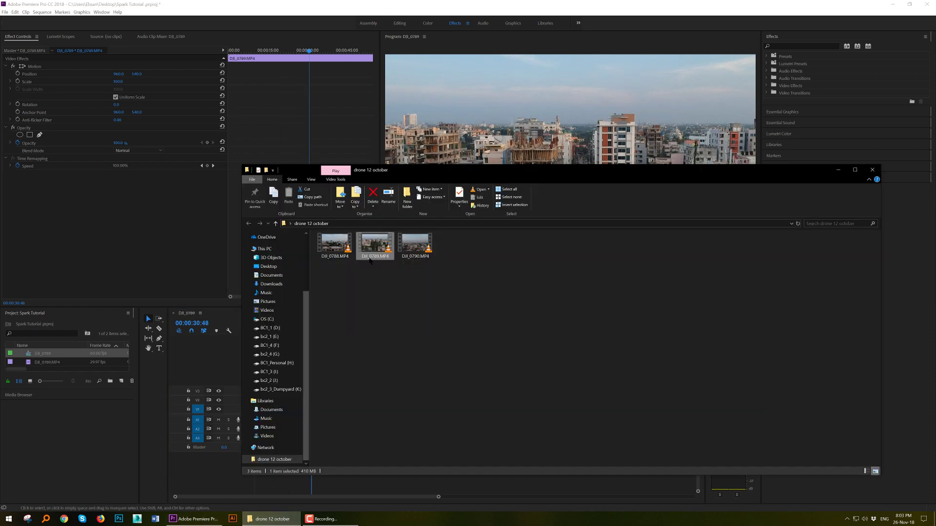
left_click_drag(390, 168, 669, 191)
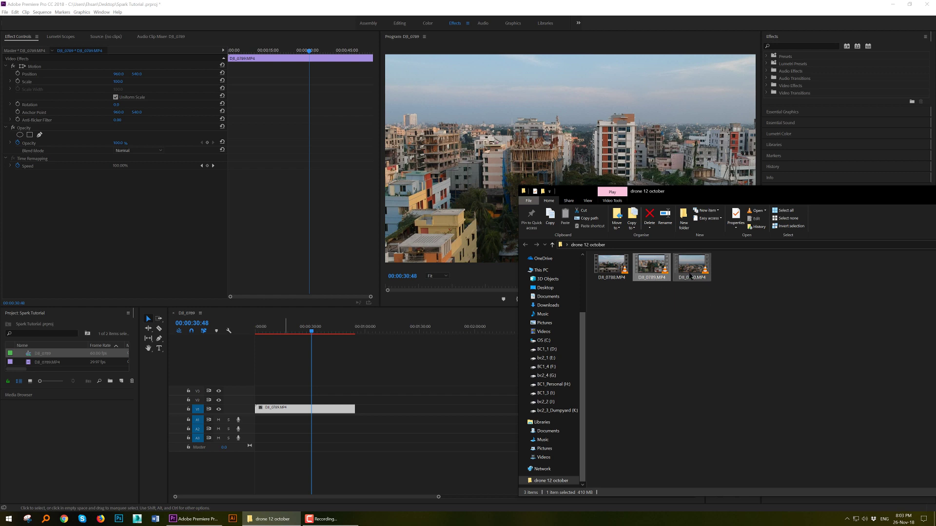
left_click_drag(692, 276, 492, 388)
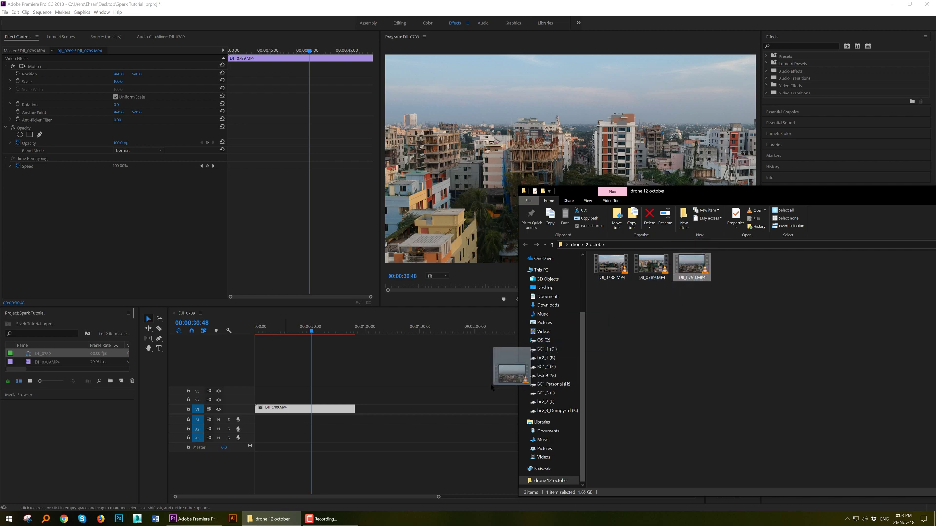
mouse_move(388, 406)
left_mouse_down()
mouse_move(410, 403)
mouse_move(388, 404)
left_mouse_up()
left_click_drag(315, 333, 338, 343)
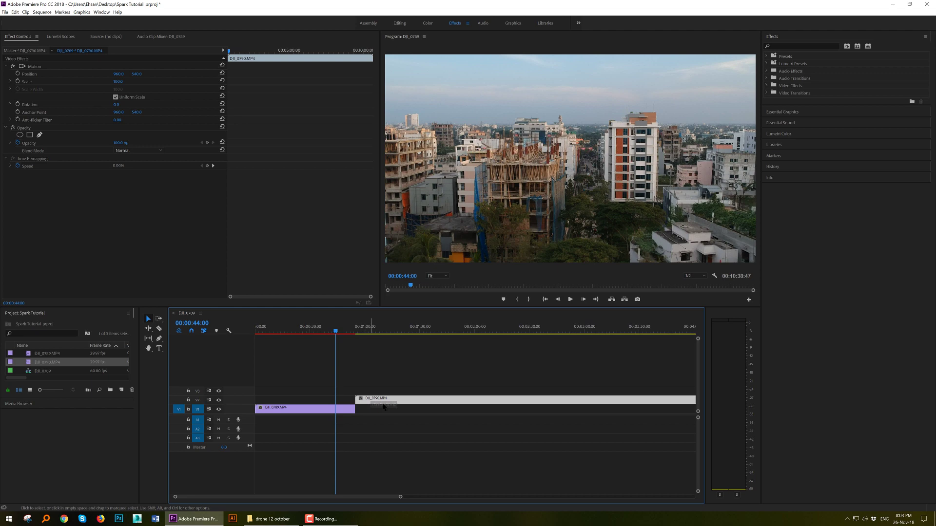
mouse_move(374, 400)
left_mouse_down()
mouse_move(392, 410)
mouse_move(374, 410)
left_mouse_up()
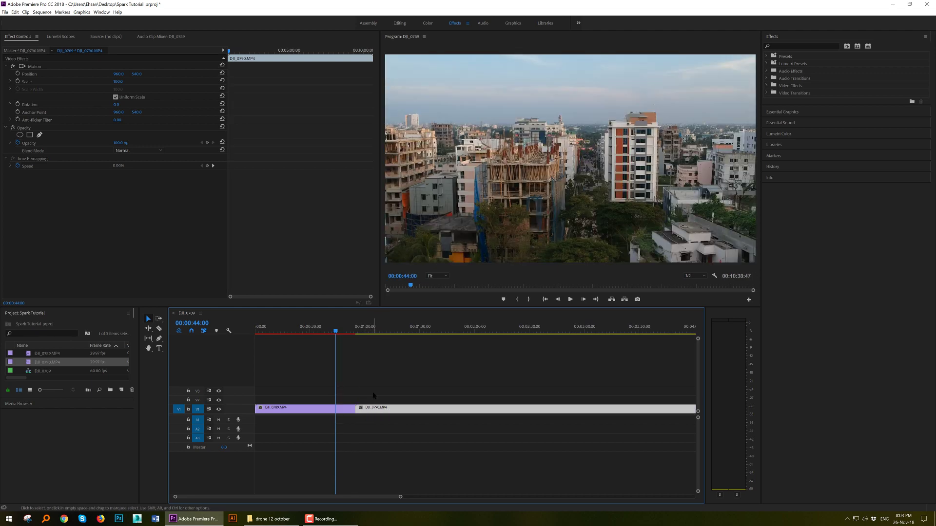
left_click_drag(335, 334, 351, 341)
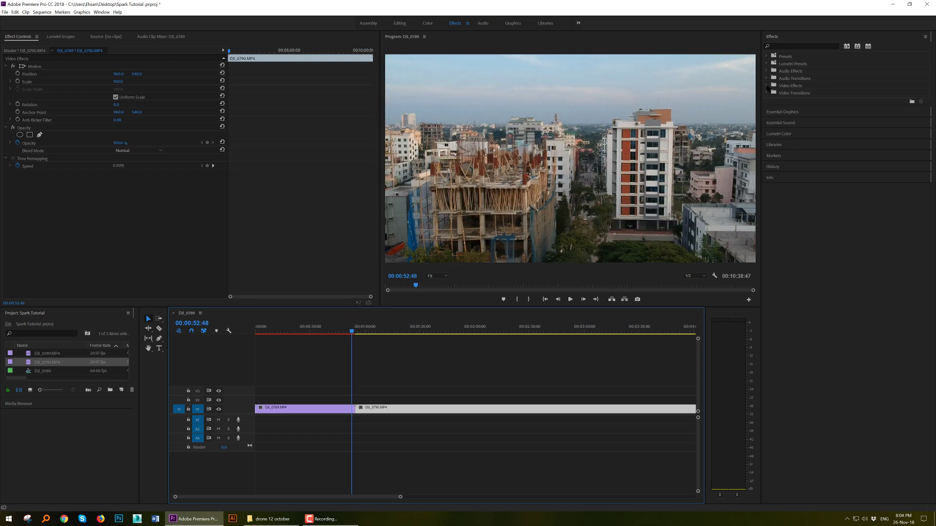
Step: Apply the Dip to White dissolve at the cut between DJI_0789 and DJI_0790
left_click(767, 86)
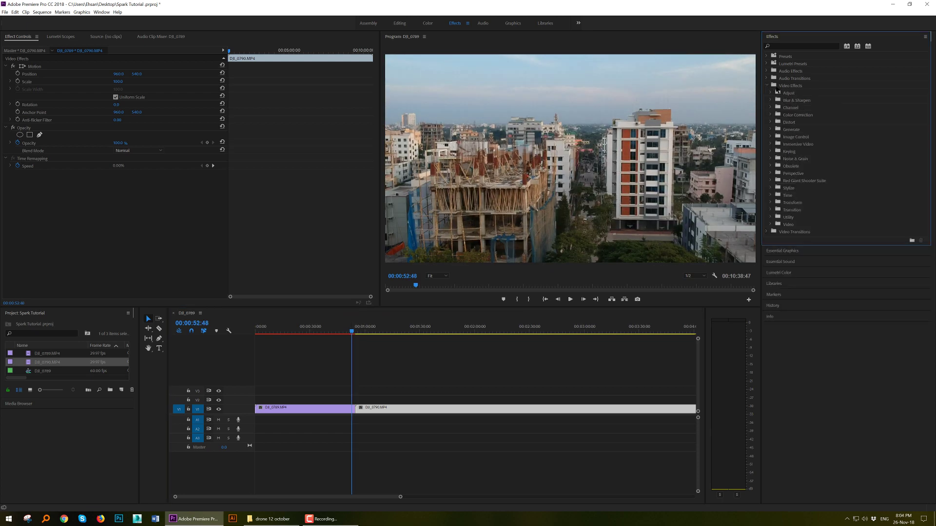
left_click(767, 86)
left_click(766, 93)
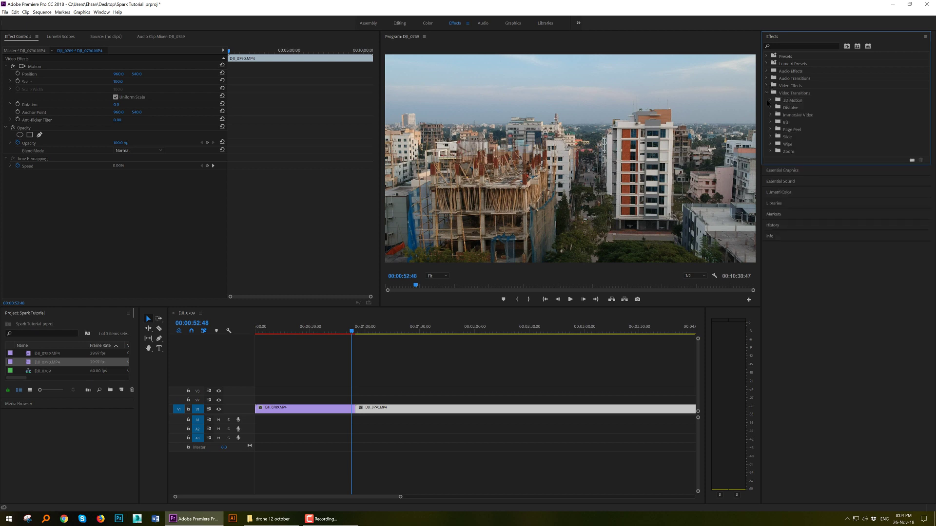
left_click(770, 108)
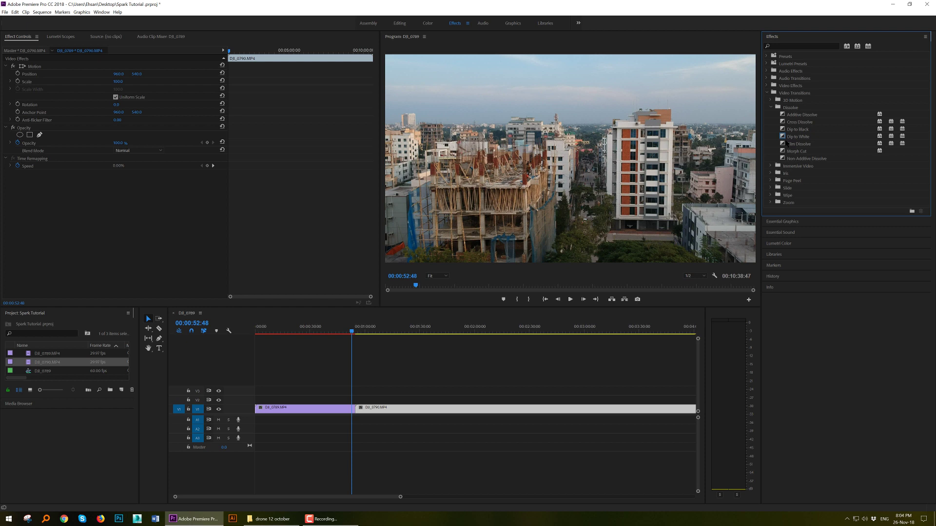
left_click_drag(793, 139, 357, 411)
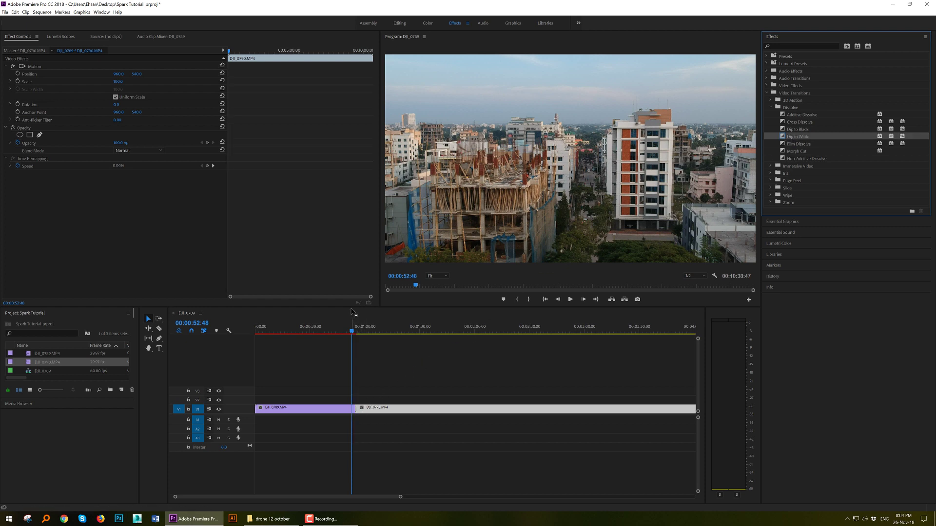
Step: Play back the transition, then return to 00:00:49:36 before the cut
key("space")
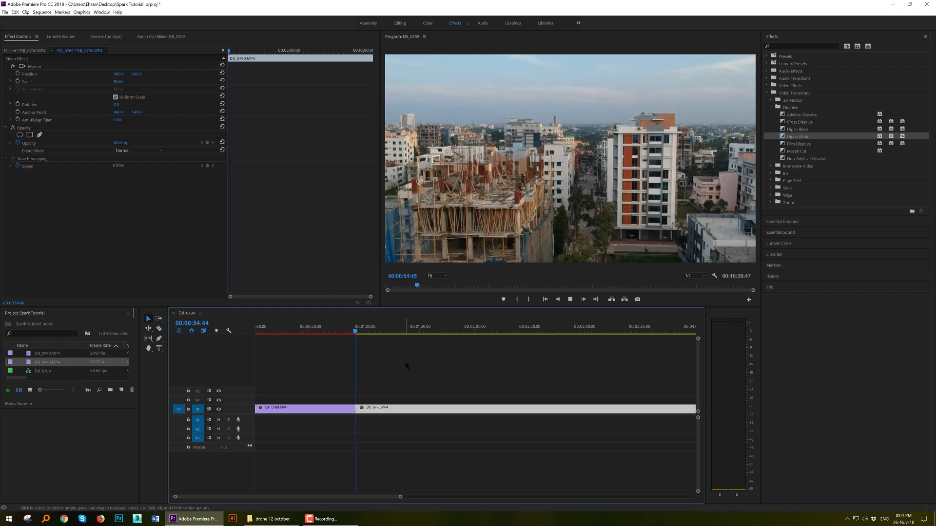
key("space")
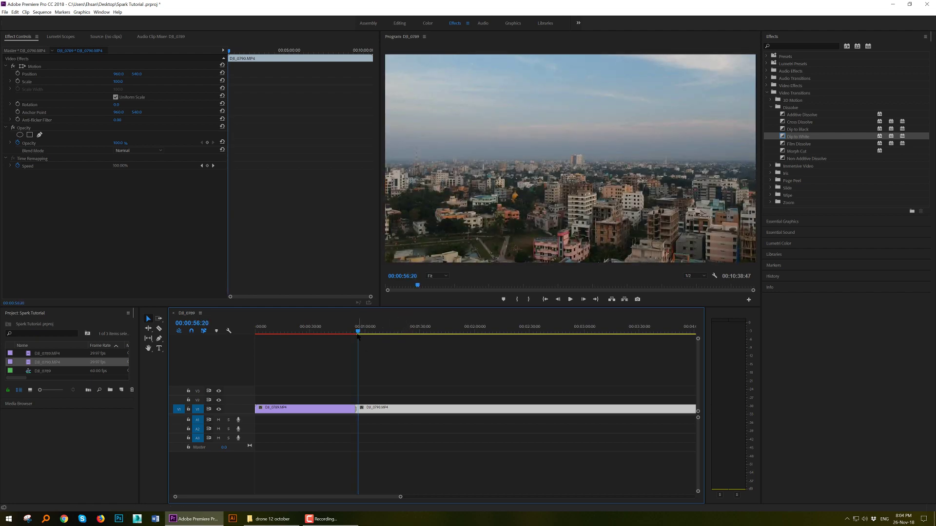
left_click_drag(357, 332, 345, 333)
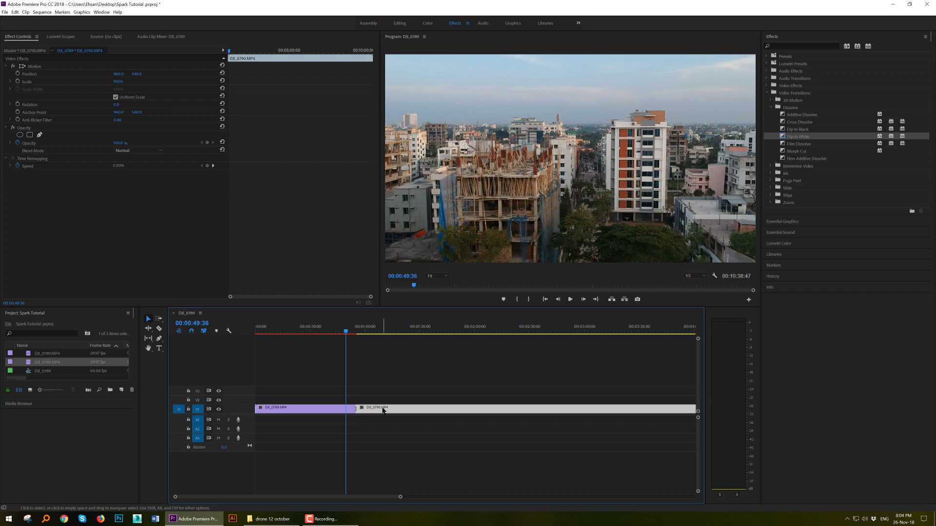
Step: Delete DJI_0790 from V1 and scrub back toward the start of the sequence
key("Delete")
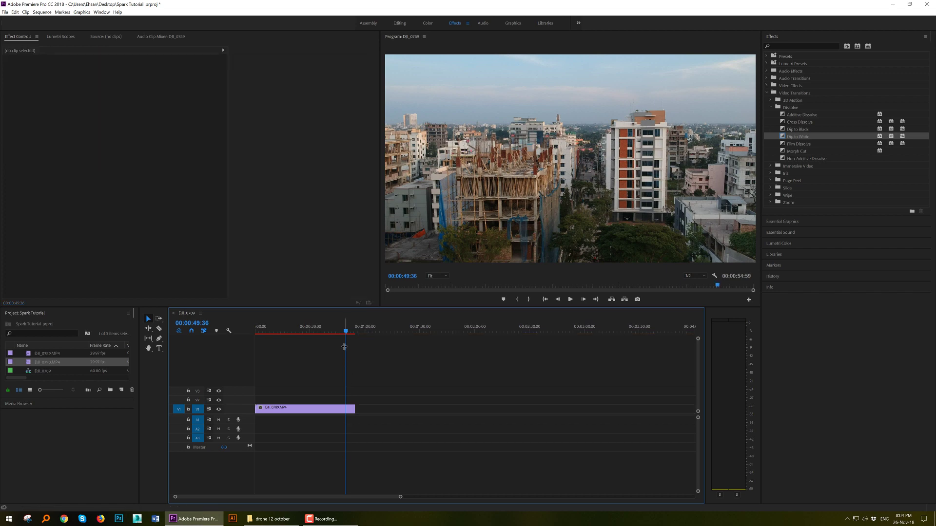
left_click(343, 333)
left_click_drag(342, 333, 260, 334)
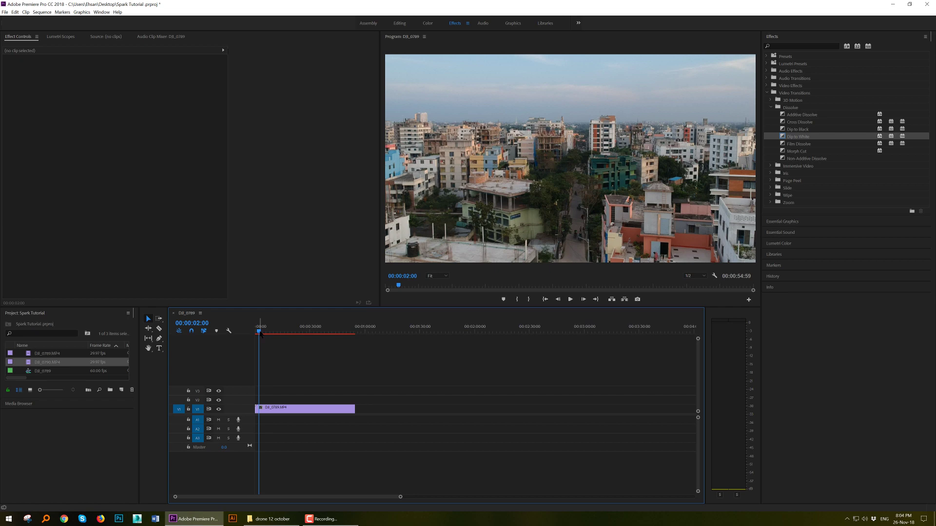
Step: Cut the DJI_0789 clip with the Razor at 00:00:07:12 and 00:00:39:24
key("space")
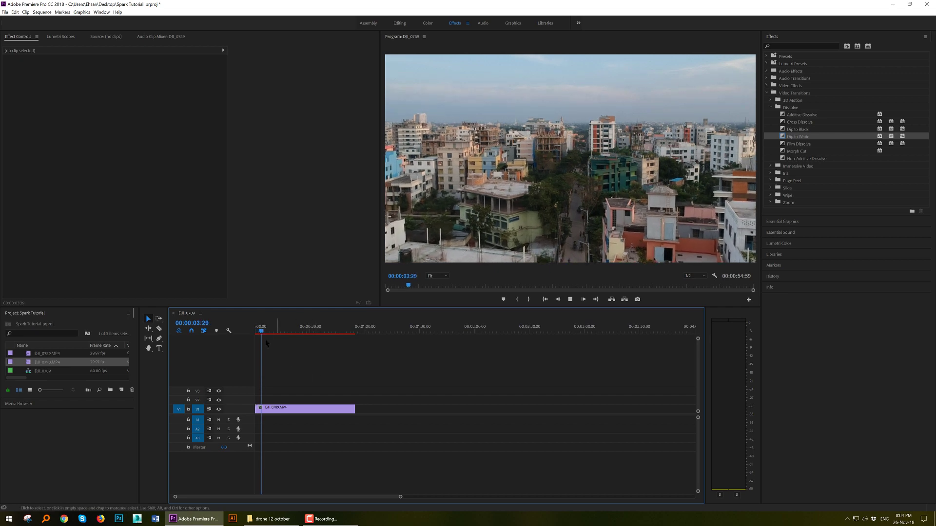
mouse_move(267, 333)
left_mouse_down()
mouse_move(313, 334)
mouse_move(261, 335)
mouse_move(270, 335)
left_mouse_up()
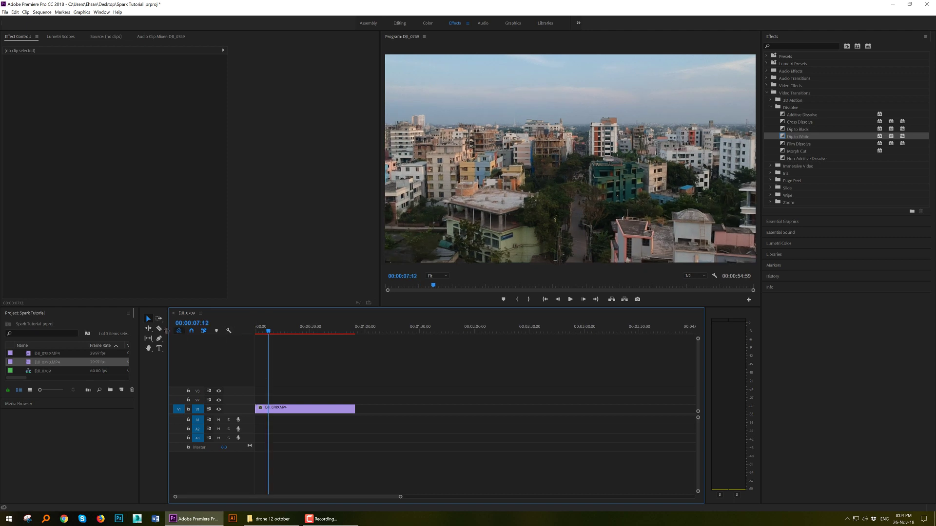
left_click(159, 328)
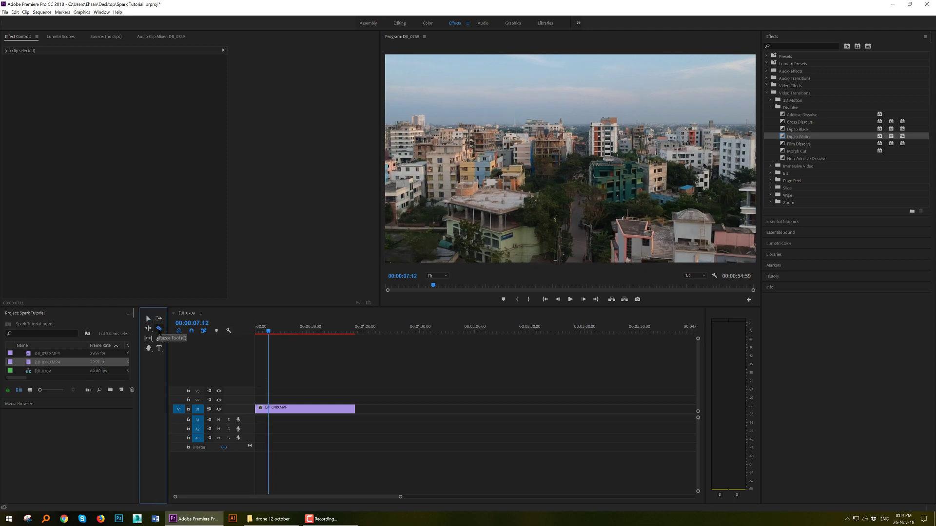
left_click(270, 411)
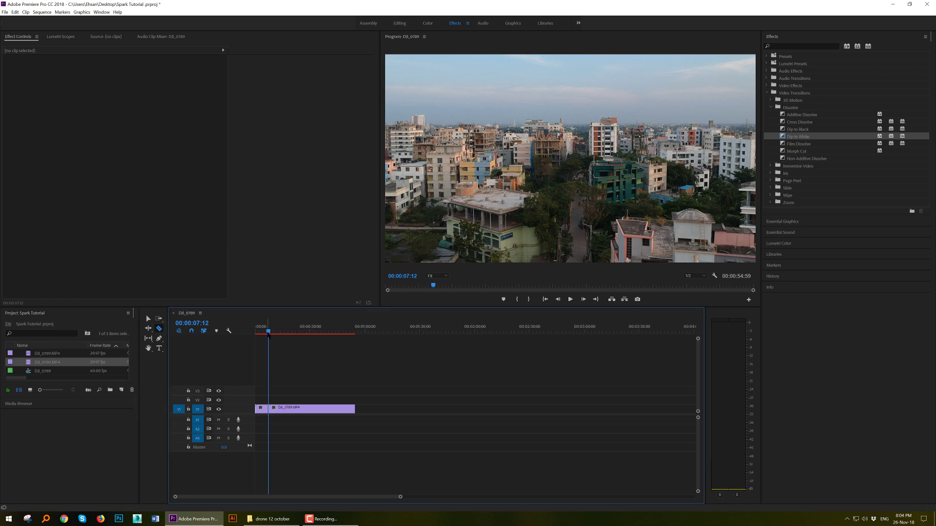
left_click_drag(272, 334, 327, 342)
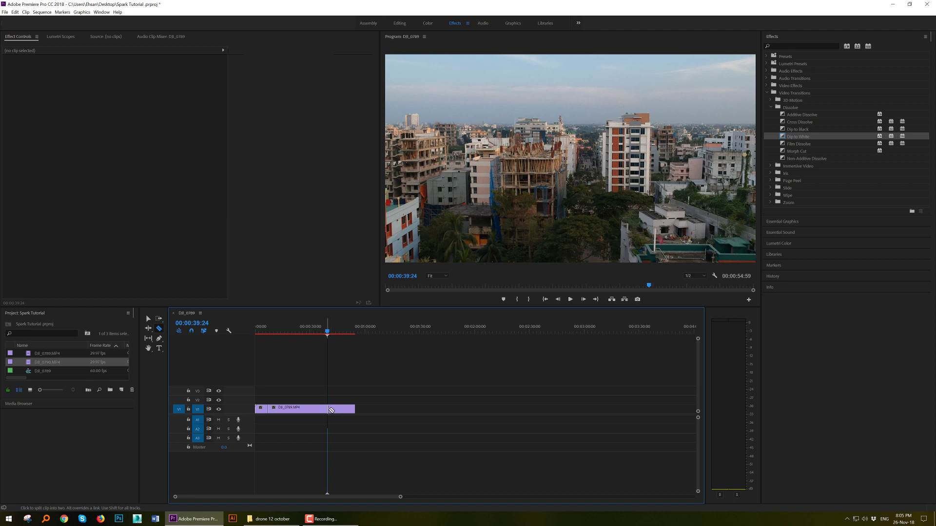
left_click(331, 410)
Step: Raise the middle section's playback speed in the Speed/Duration dialog
left_click(148, 319)
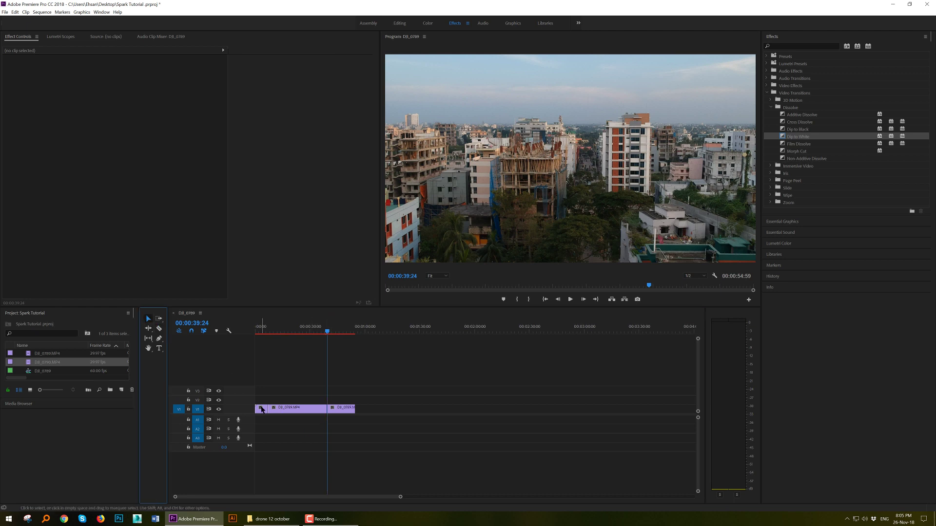
left_click(295, 412)
right_click(295, 412)
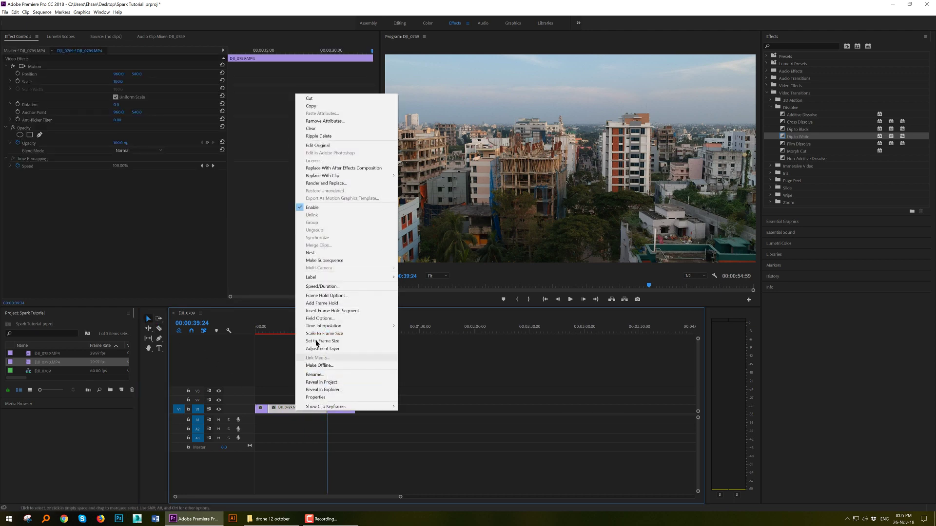
left_click(331, 287)
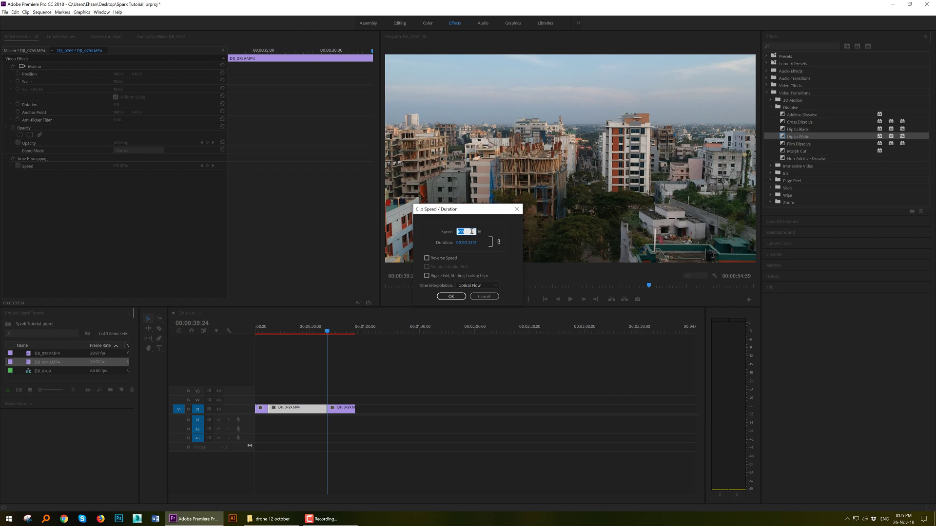
left_click(451, 296)
Step: Readjust the sped-up section's speed and play it back to check
left_click(327, 332)
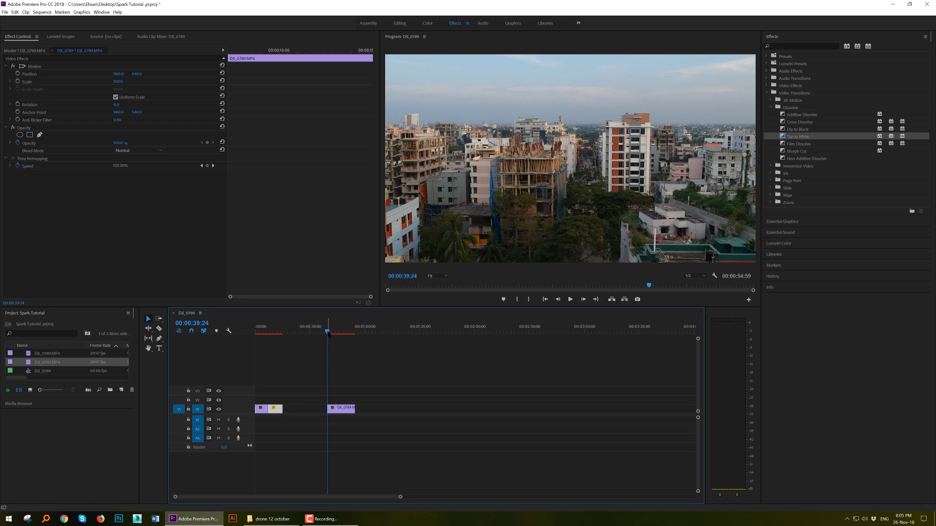
right_click(279, 409)
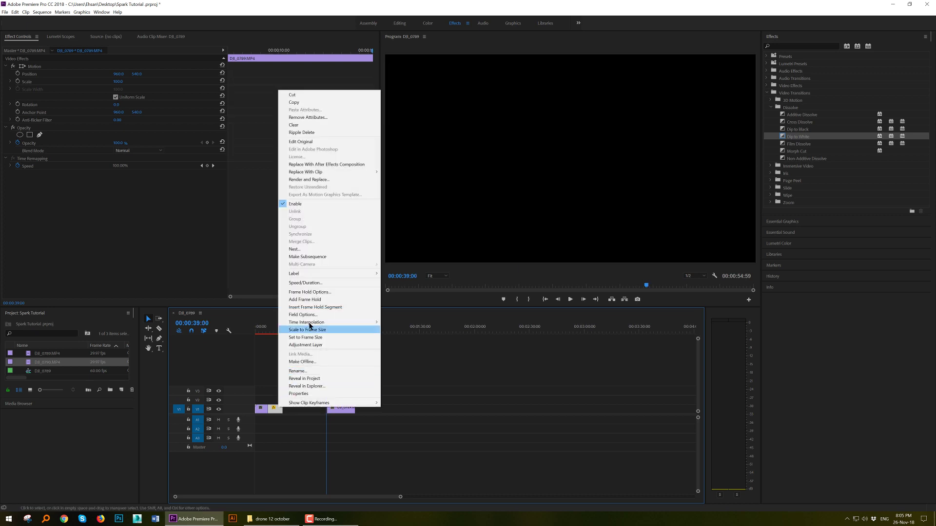
left_click(304, 282)
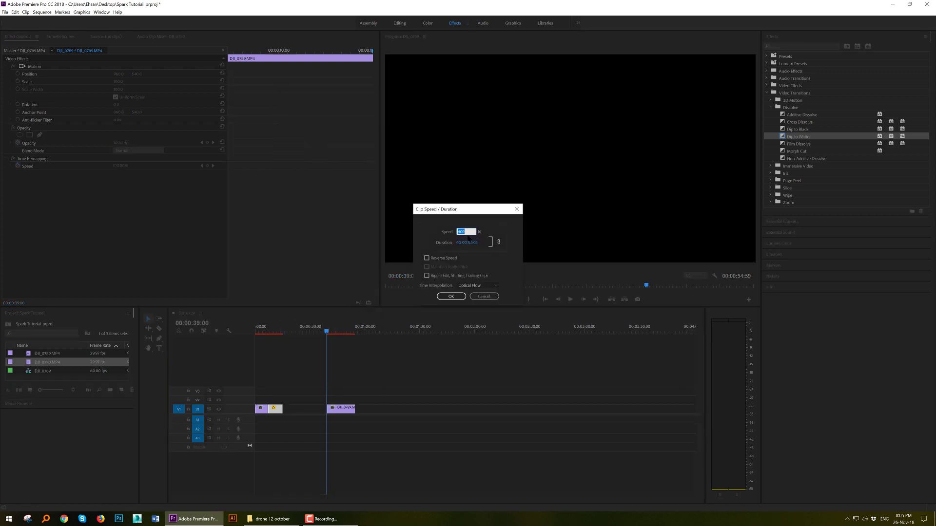
left_click(451, 296)
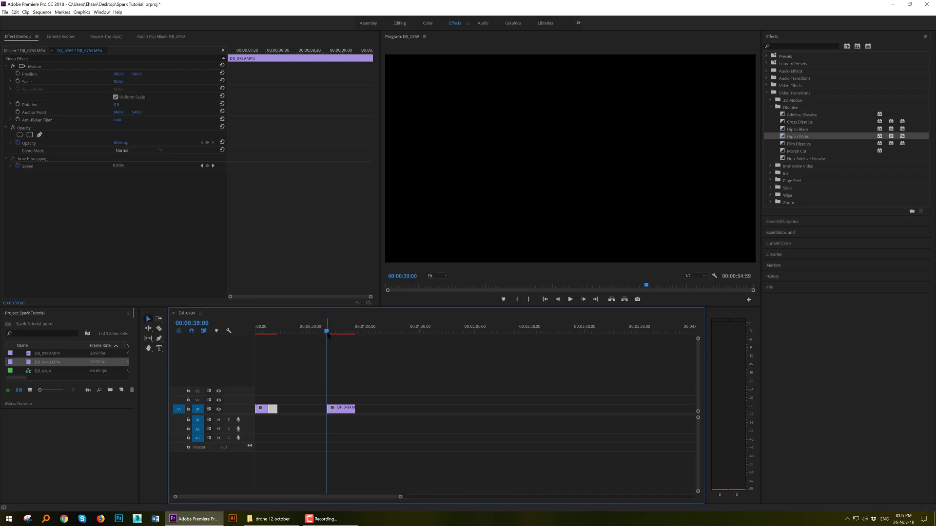
left_click(264, 333)
key("space")
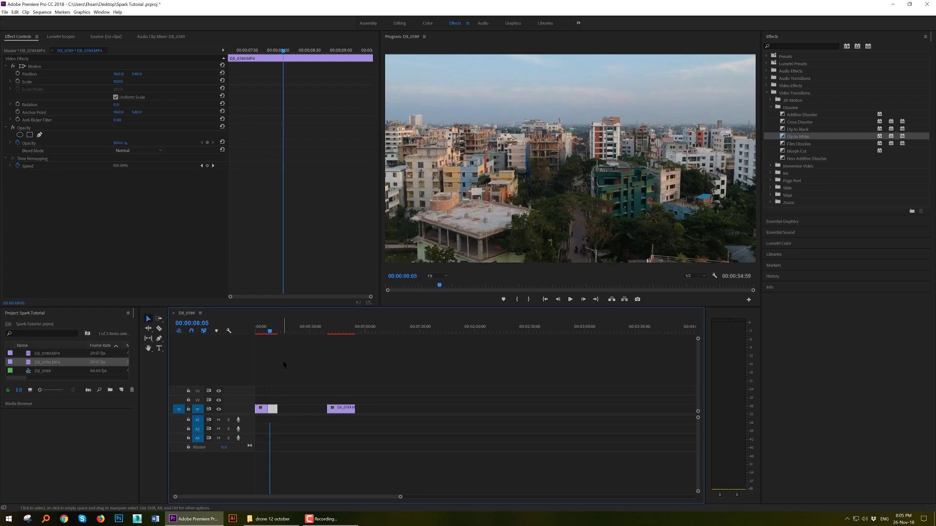
key("space")
Step: Make the section even faster, then slide the final section left to close the gap
left_click(257, 331)
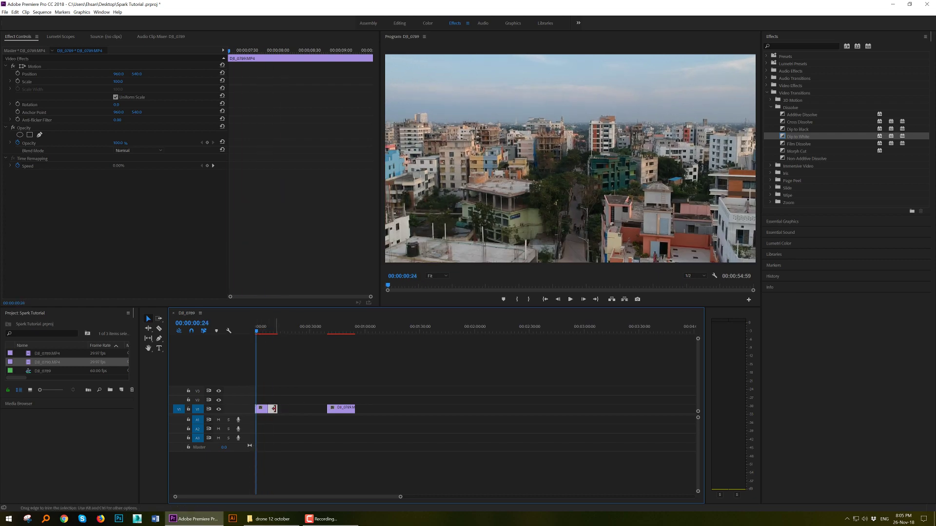
right_click(275, 411)
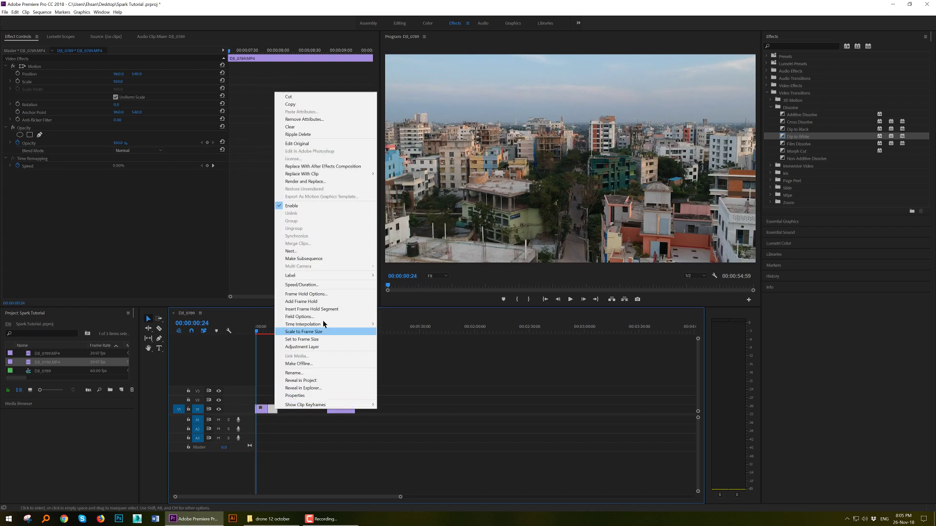
left_click(328, 284)
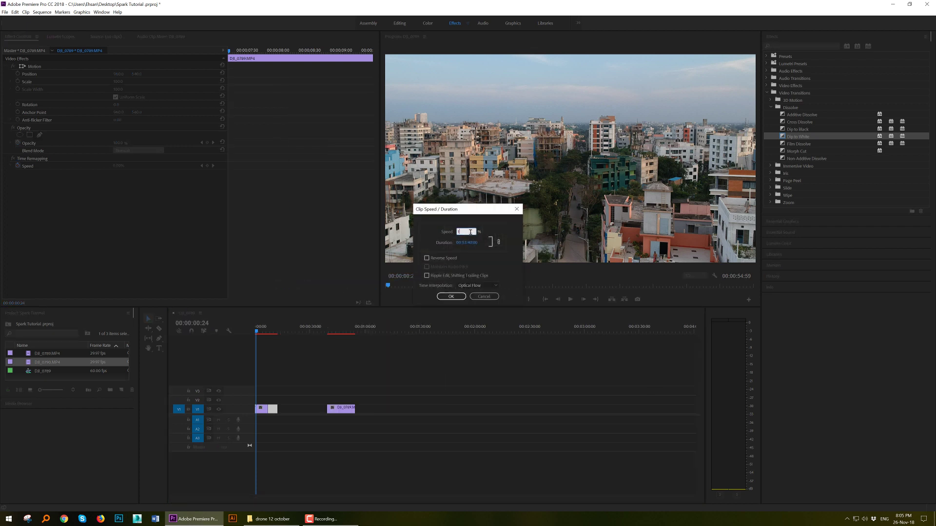
left_click(450, 297)
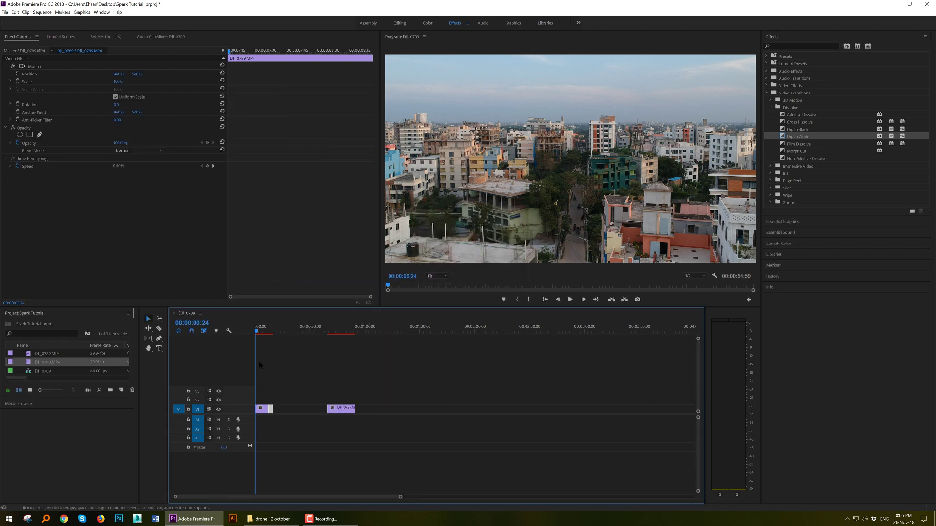
left_click(262, 332)
left_click_drag(334, 412, 267, 415)
Step: Play back the edited sequence from 00:00:04:36, then return to 00:00:03:36 to review
left_click(264, 332)
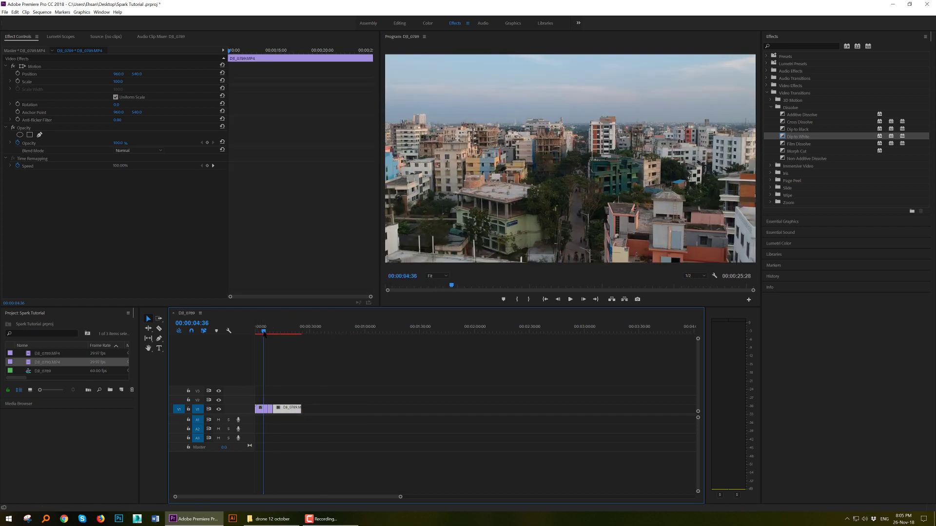
key("space")
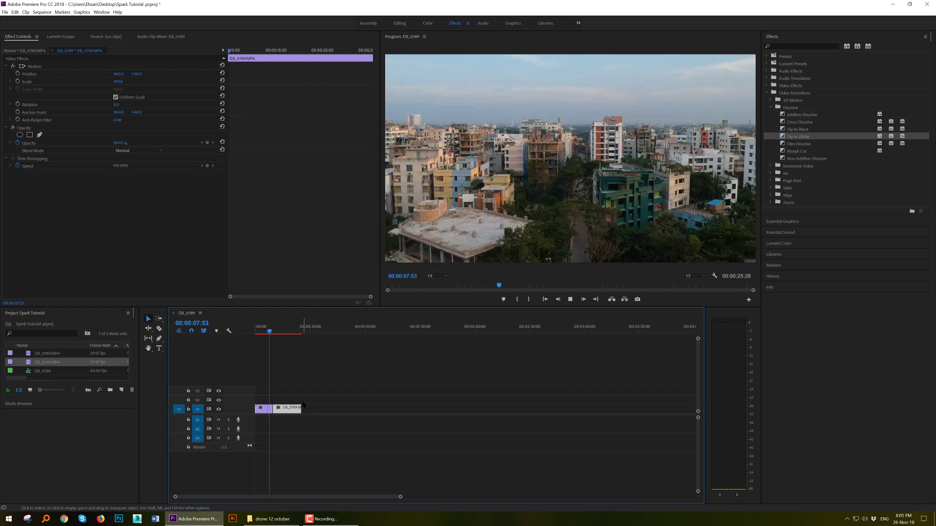
key("space")
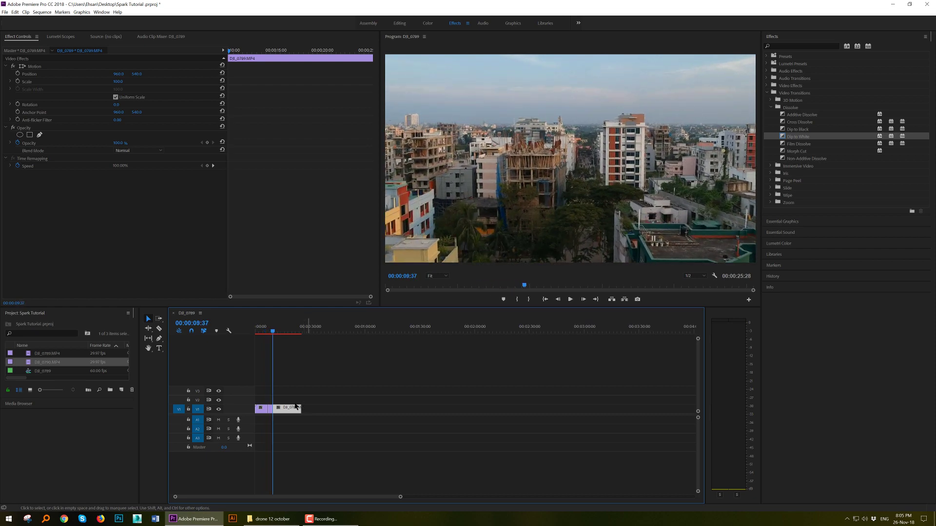
key("Up")
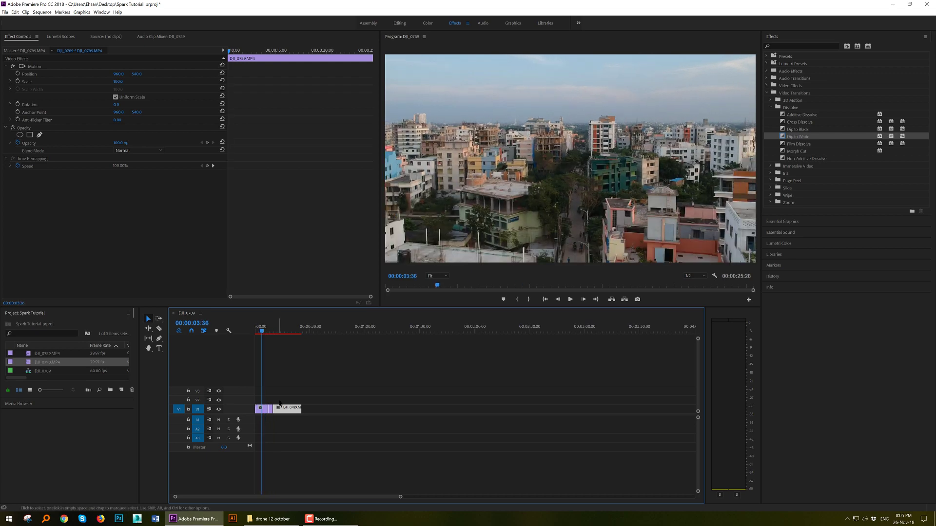
Step: Retime the second drone clip twice via Speed/Duration, then slide it left against the first clip
left_click(271, 411)
right_click(270, 409)
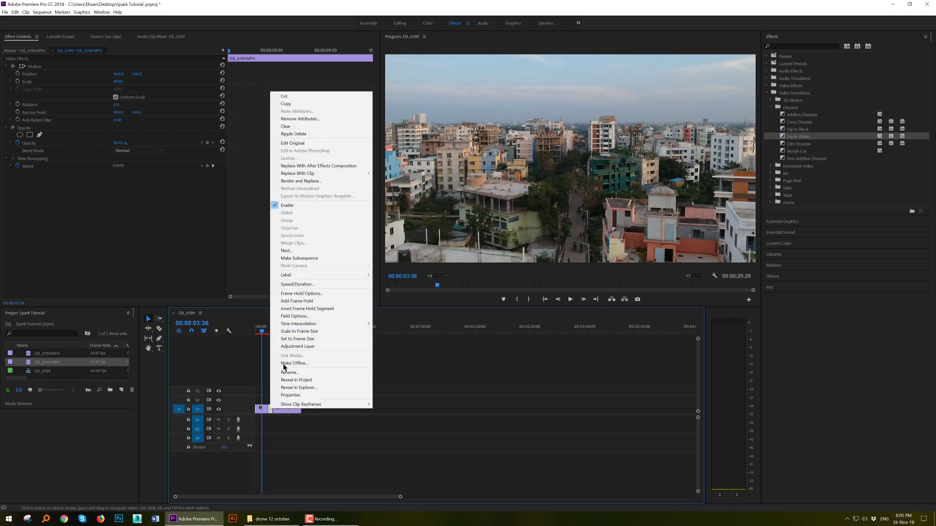
left_click(324, 291)
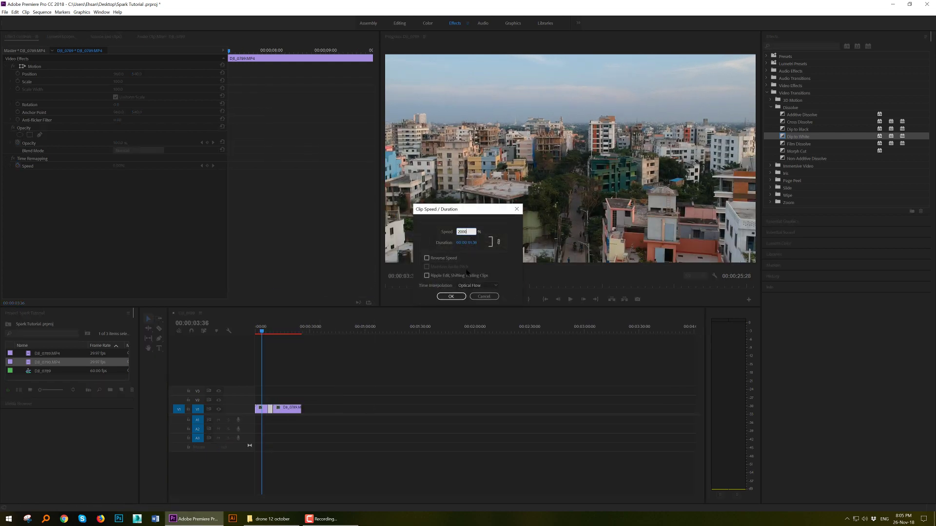
left_click(451, 296)
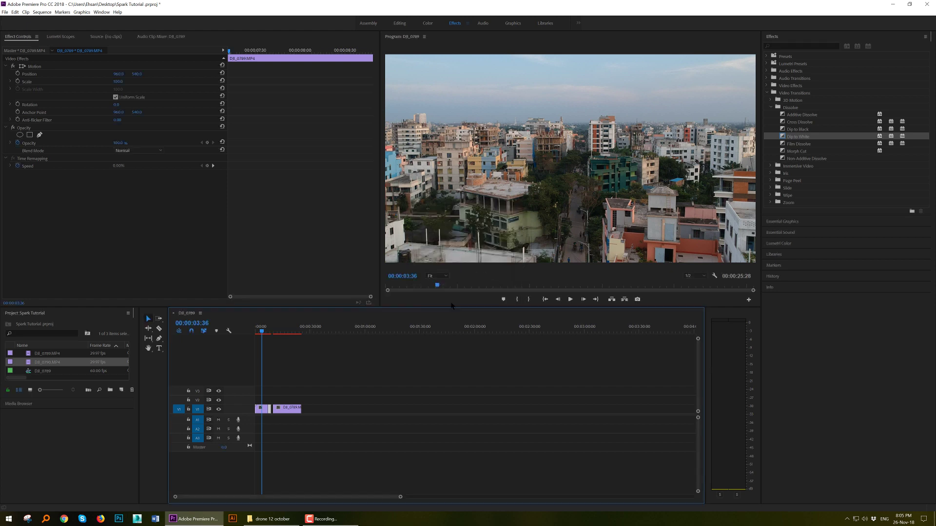
right_click(271, 410)
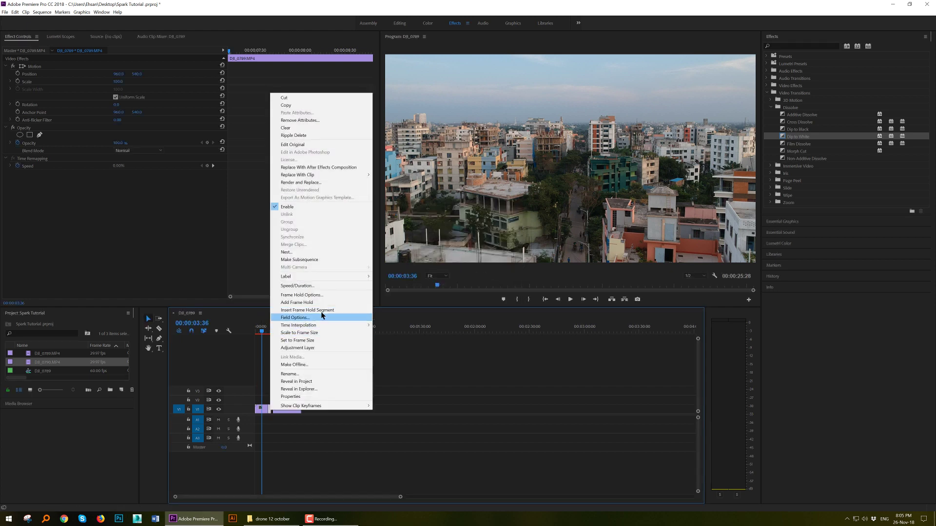
left_click(322, 288)
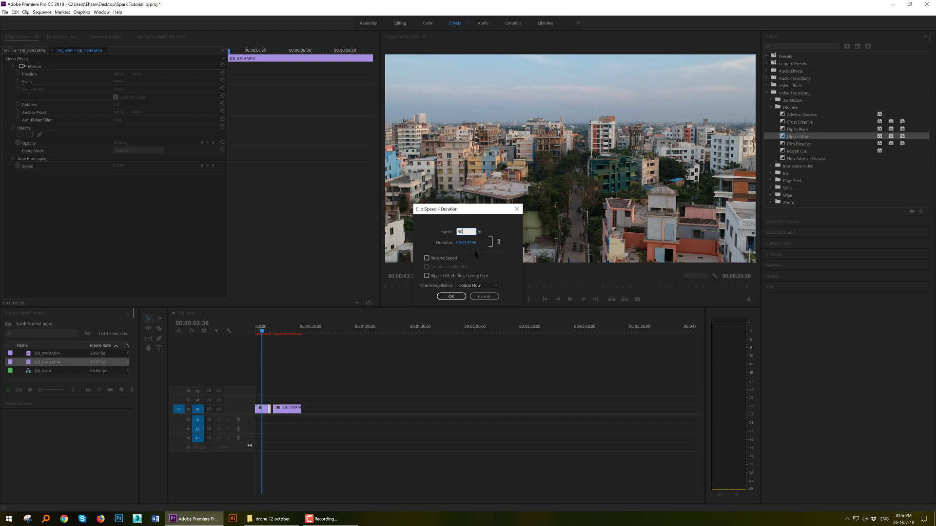
left_click(450, 297)
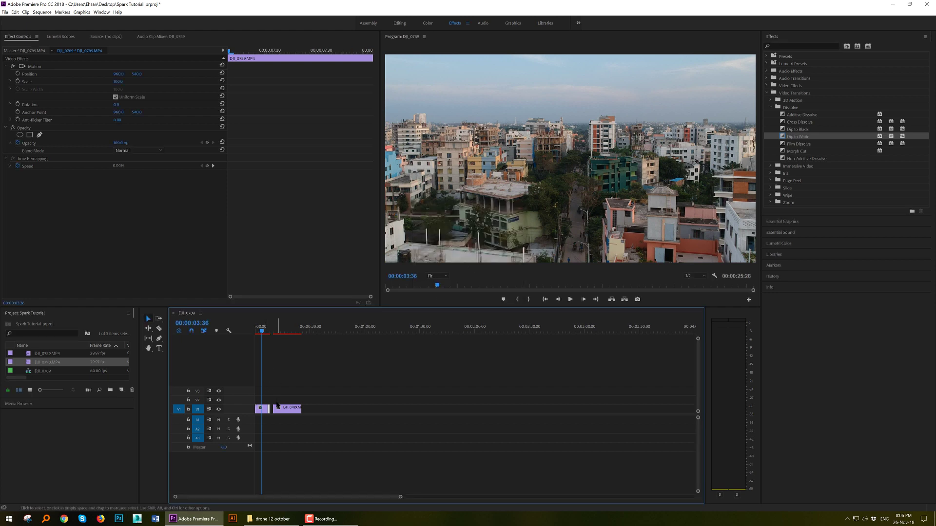
left_click_drag(281, 411, 278, 411)
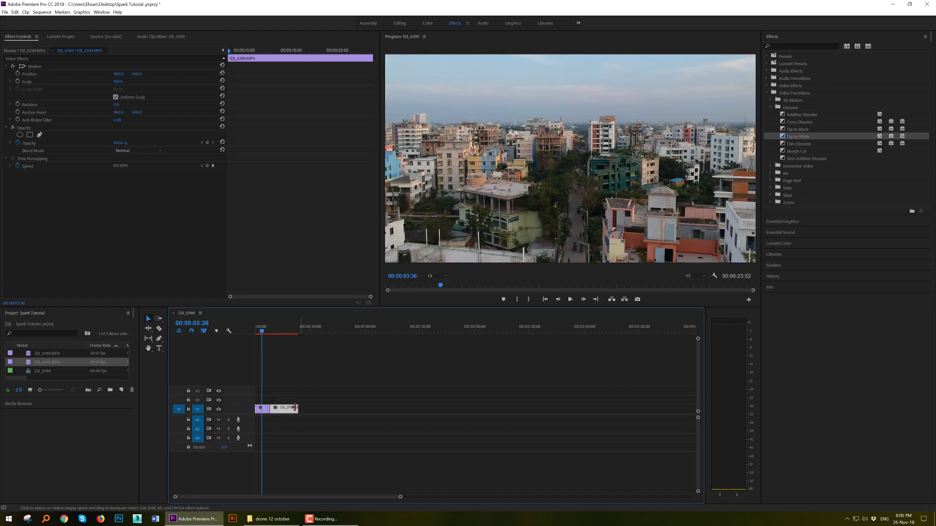
key("space")
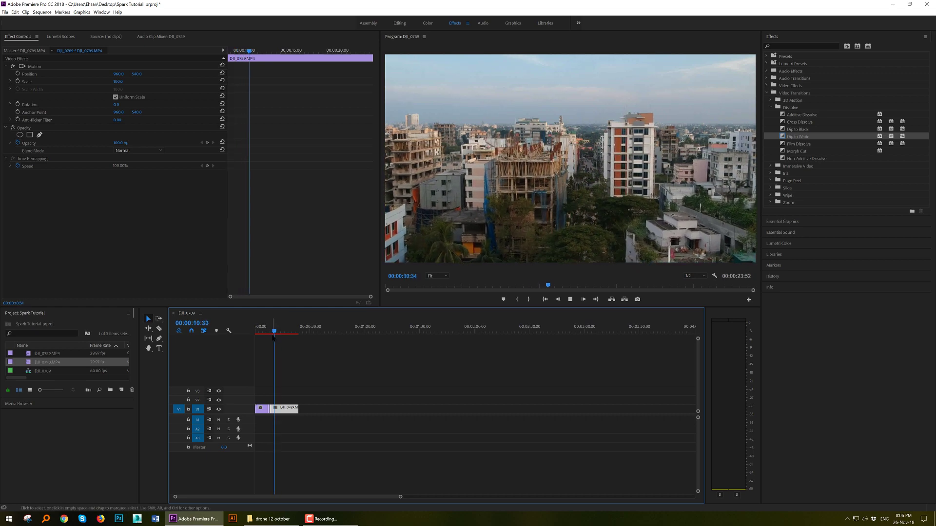
mouse_move(274, 335)
left_mouse_down()
mouse_move(259, 338)
mouse_move(282, 335)
left_mouse_up()
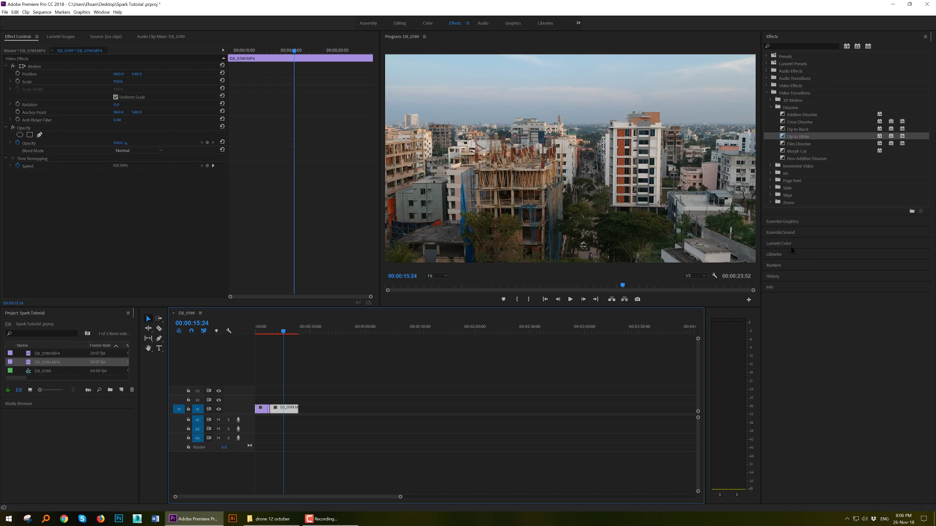
Step: In Lumetri Color, raise the RGB master curve and add a lower point to shape it
left_click(781, 221)
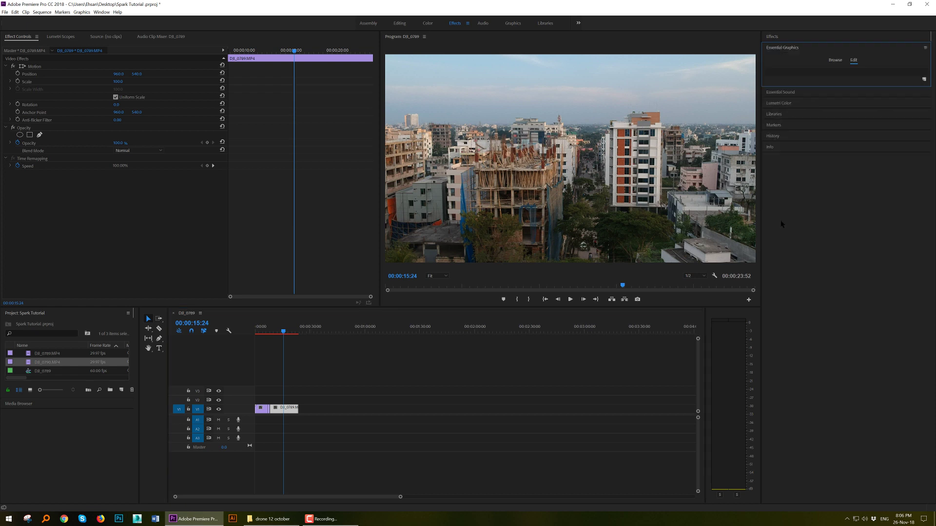
left_click(779, 103)
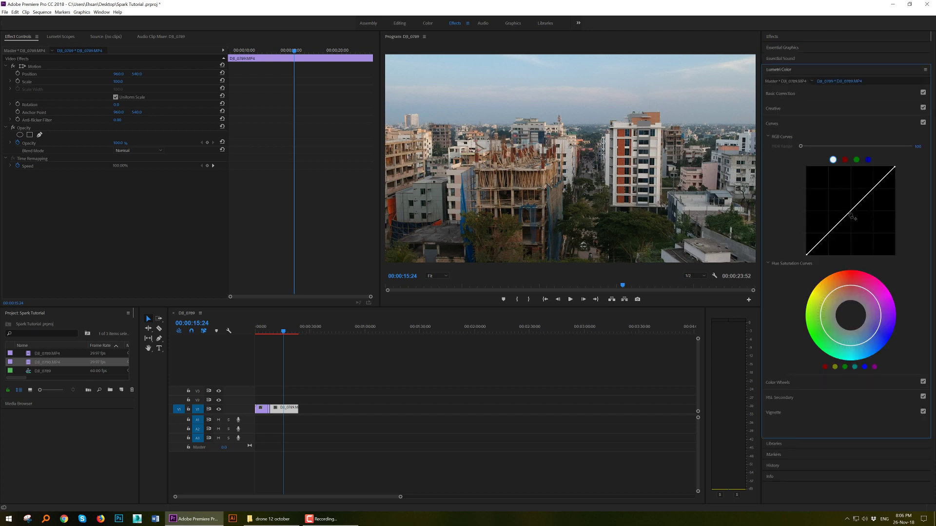
left_click_drag(851, 216, 849, 201)
left_click_drag(823, 238, 822, 233)
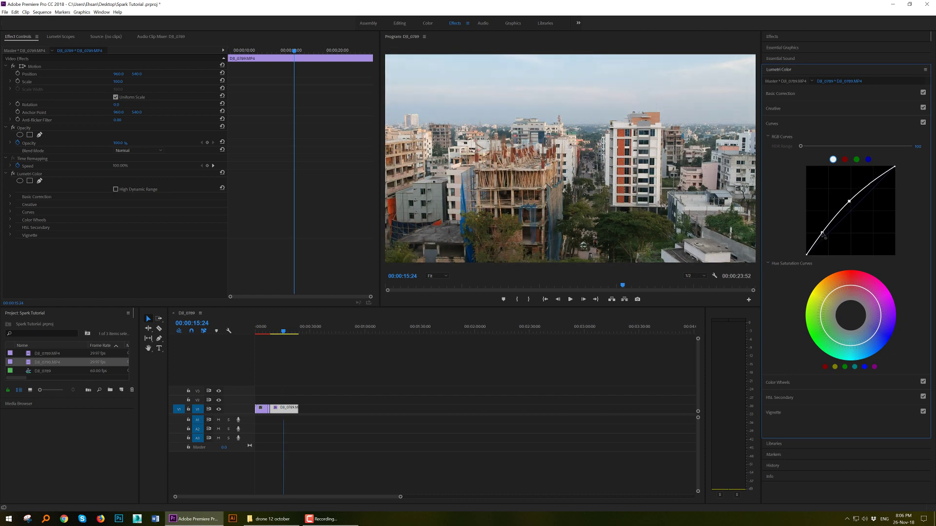
Step: Lift the blue and green channel curves, then scrub the timeline to review the grade
left_click(868, 159)
left_click_drag(850, 214, 830, 233)
left_click(857, 160)
left_click_drag(860, 205, 836, 229)
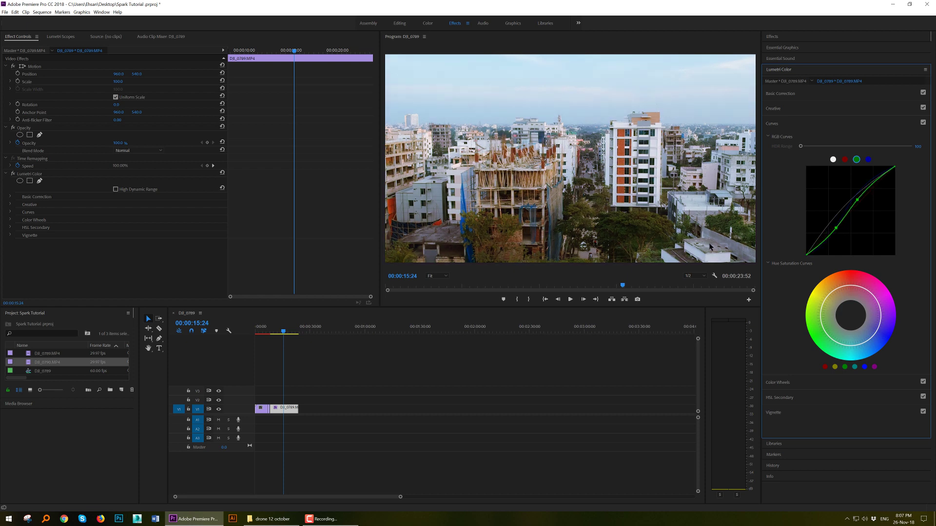
left_click_drag(283, 334, 284, 336)
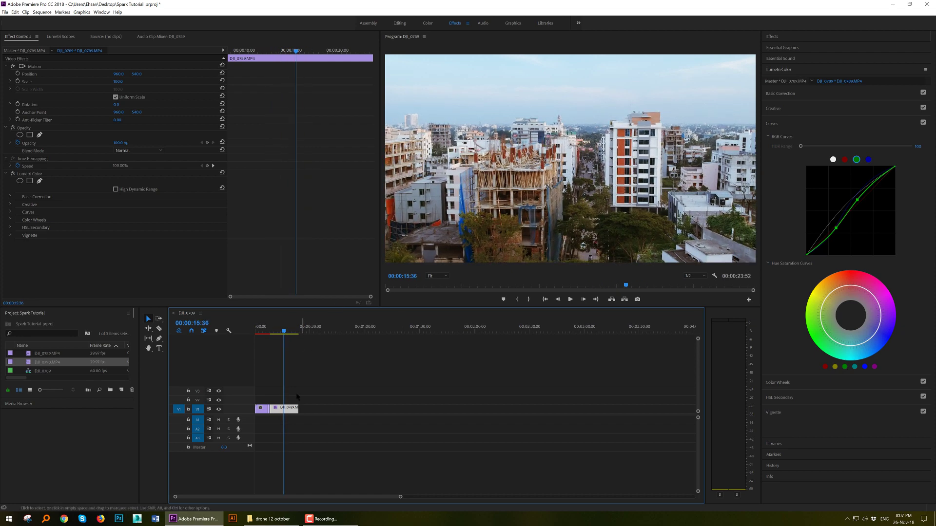
left_click_drag(283, 336, 255, 335)
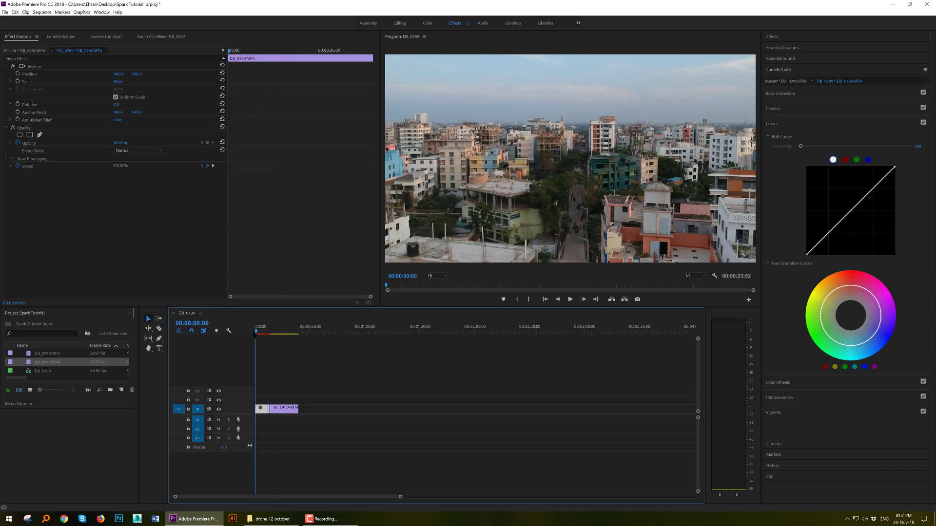
Step: Open Export Settings, keep H.264 format, and raise the target bitrate to 24.82 Mbps
left_click(282, 411)
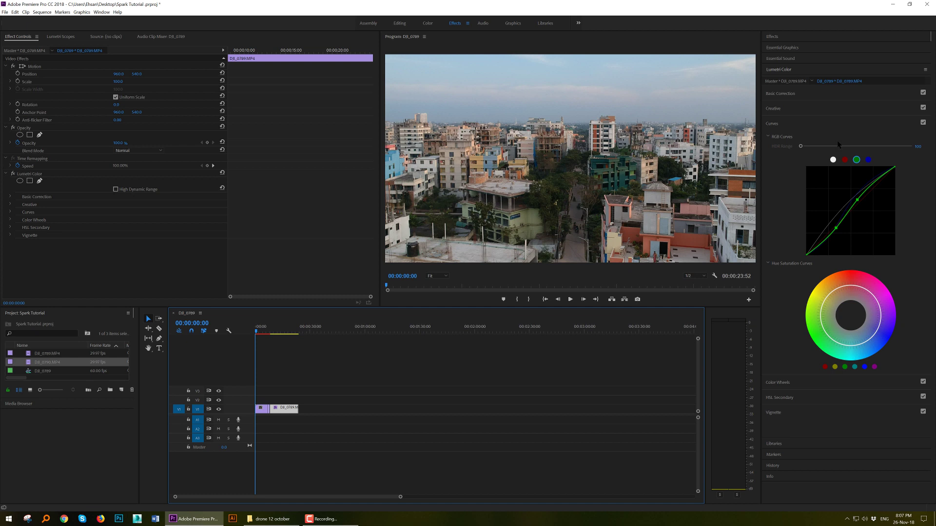
left_click(5, 12)
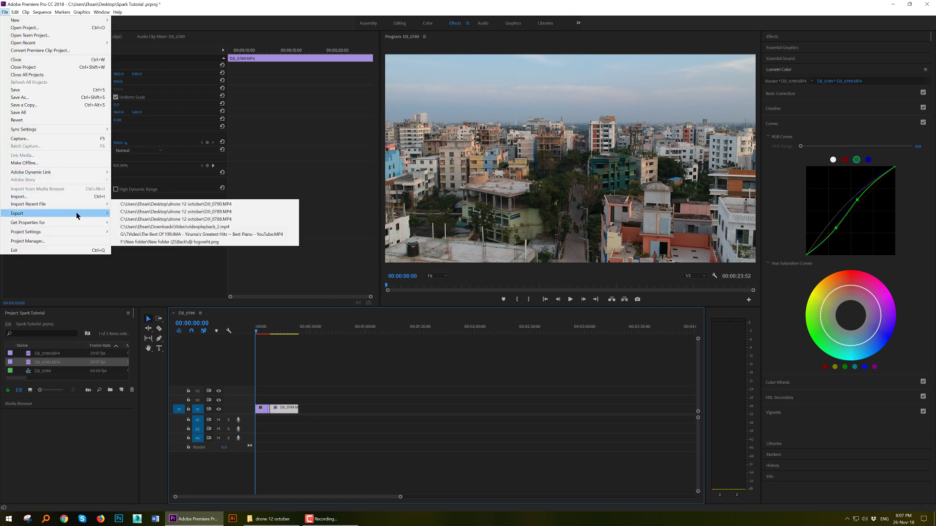
mouse_move(77, 213)
left_click(127, 214)
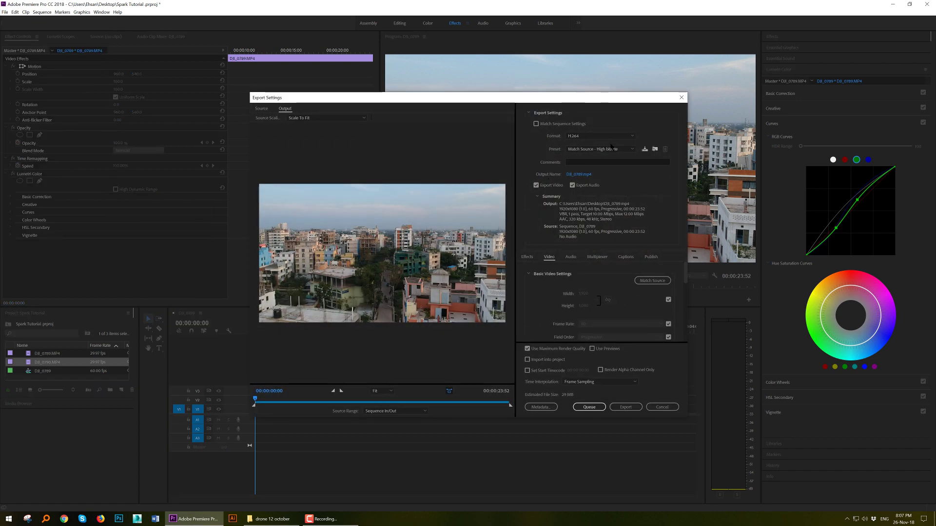
left_click(587, 138)
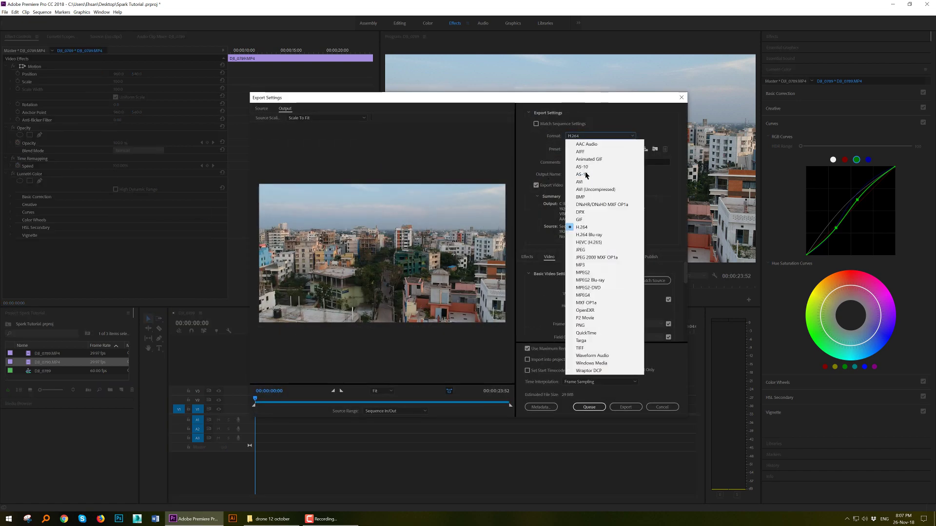
left_click(595, 229)
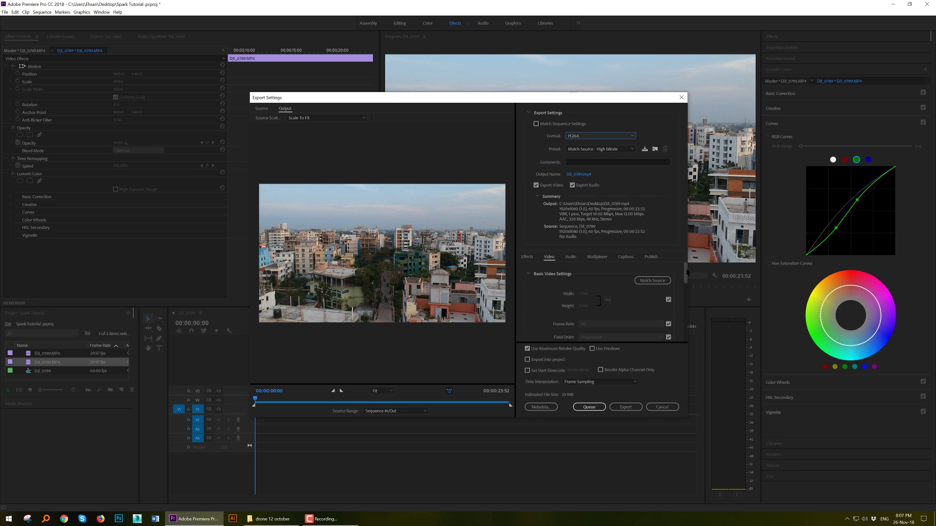
left_click_drag(685, 274, 684, 323)
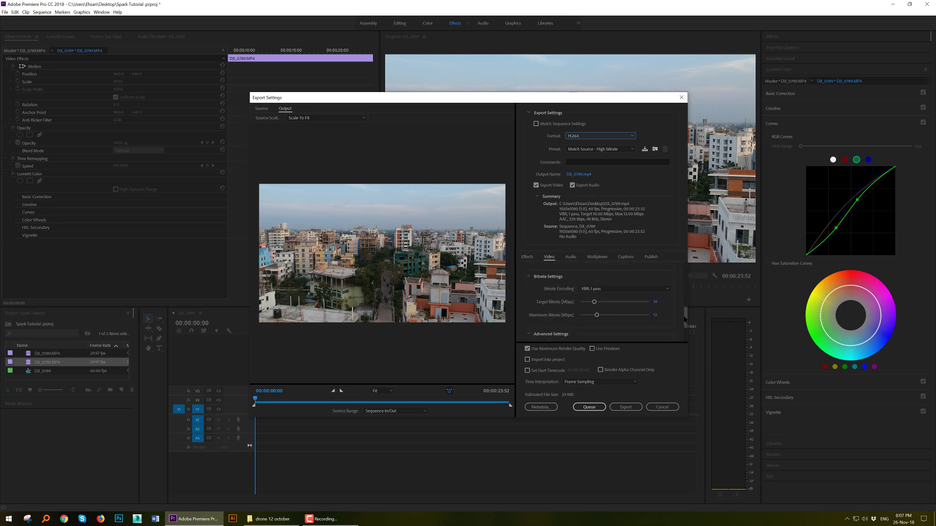
left_click_drag(594, 302, 631, 315)
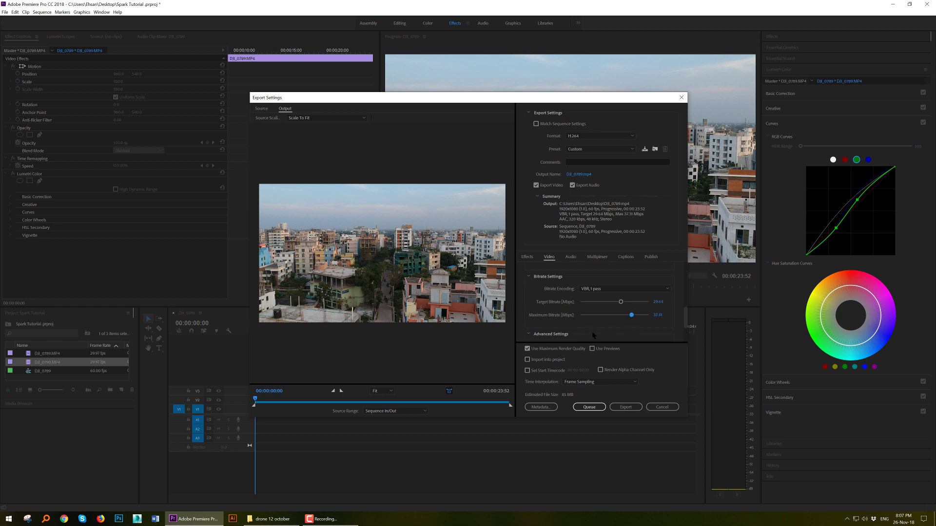
Step: Set the output file to Spark test.mp4 on the Desktop
left_click(573, 178)
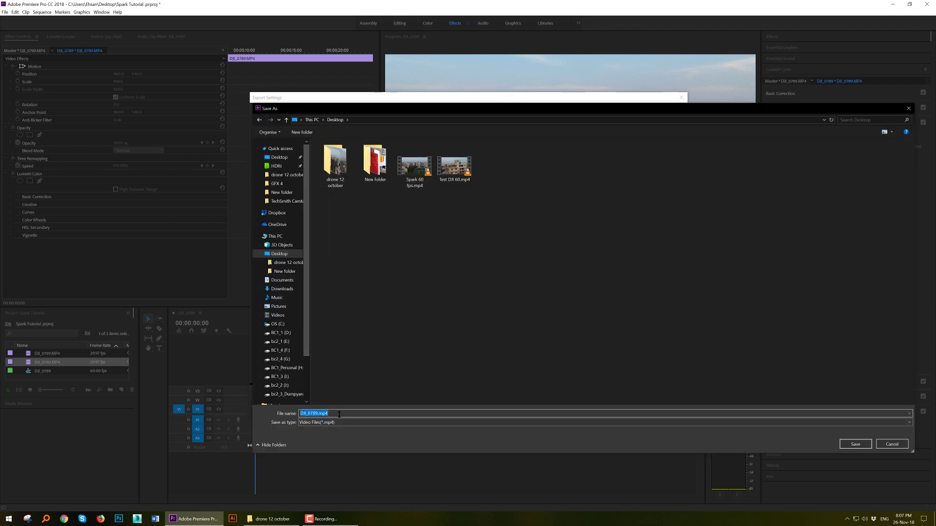
type("Spark")
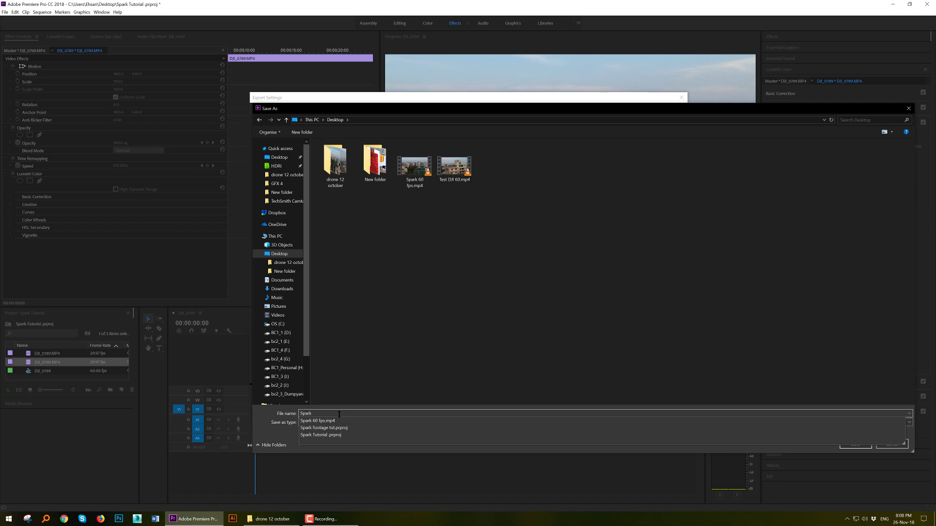
type(" test")
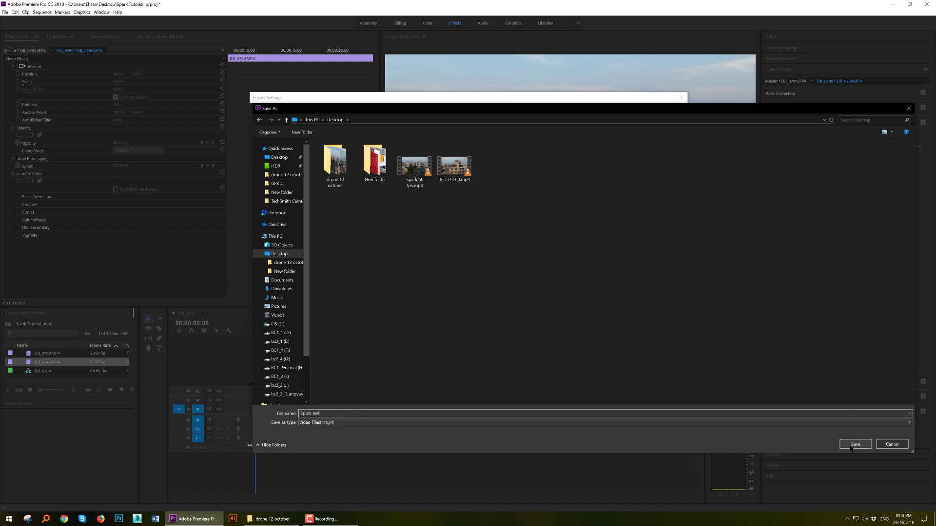
left_click(855, 444)
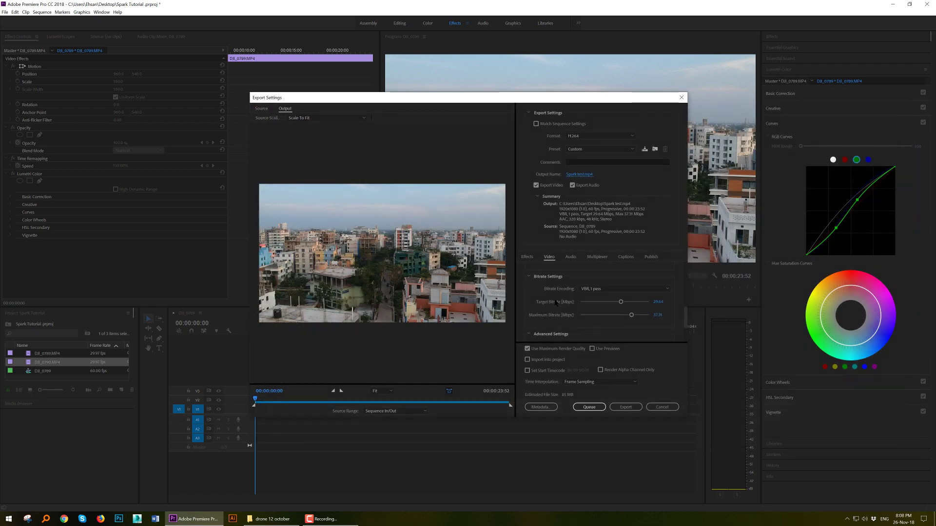
Step: Export to Spark test.mp4, then minimise Premiere and the drone 12 october folder window
left_click(622, 408)
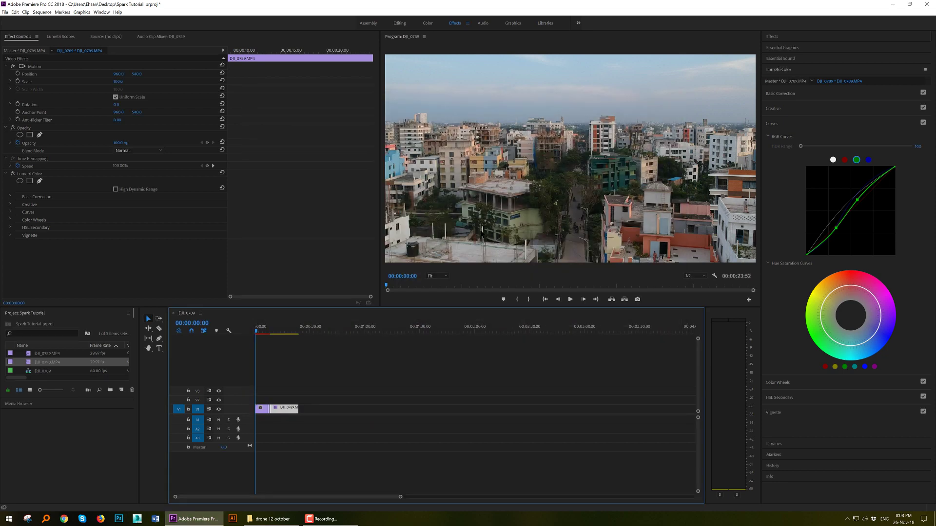
left_click(893, 5)
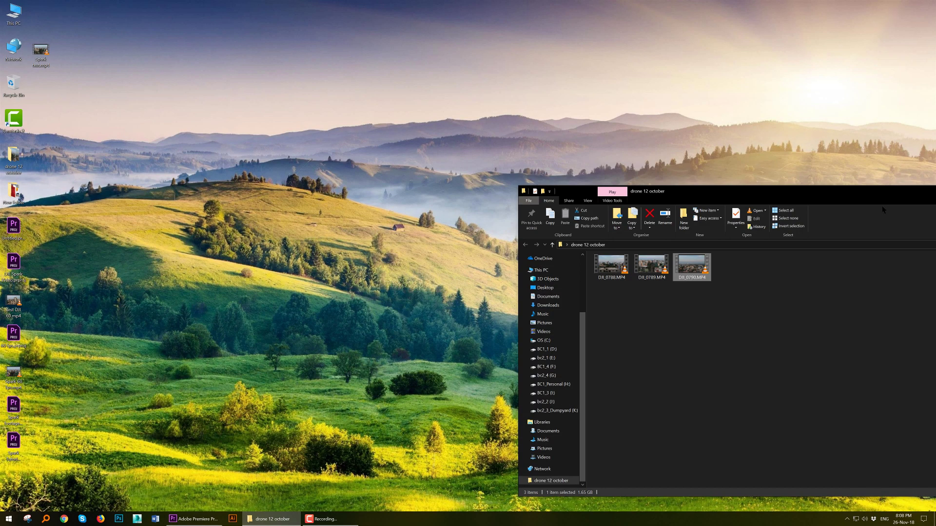
left_click_drag(881, 193, 539, 188)
left_click(772, 186)
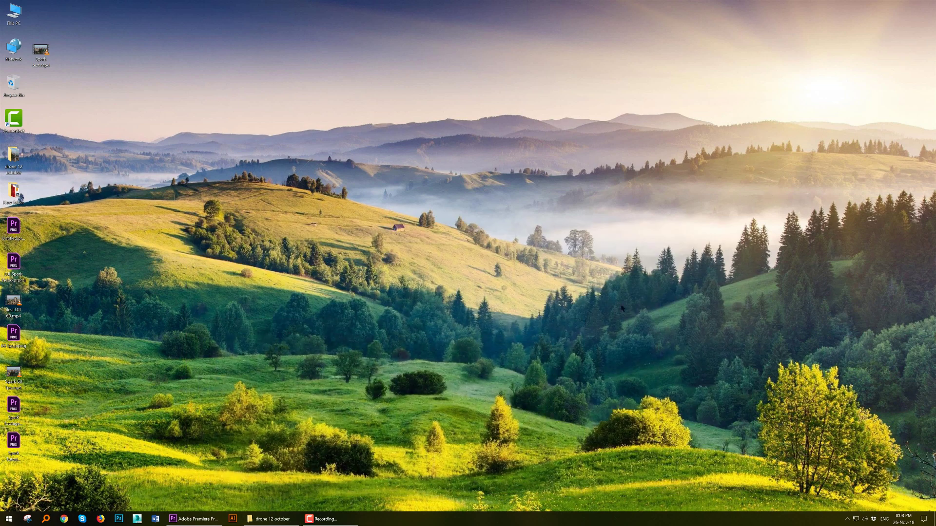